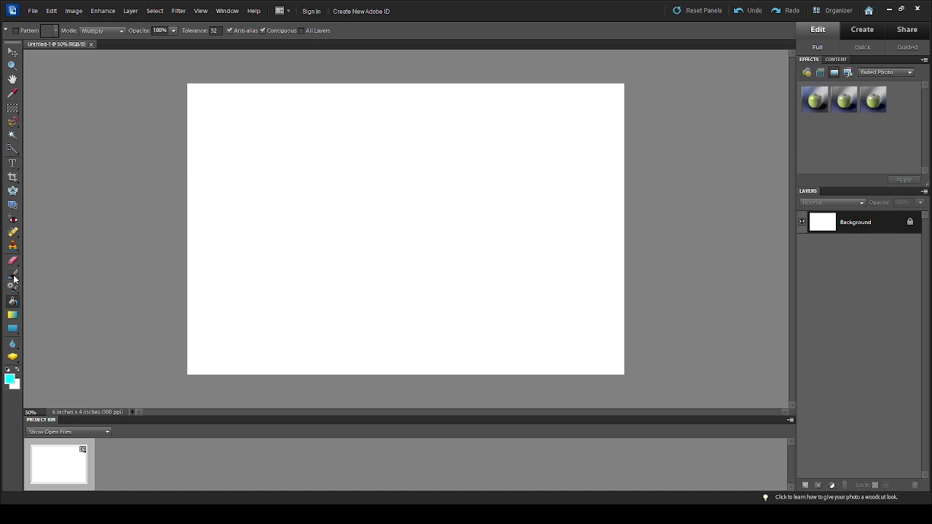
- Paint a thick wavy cyan stroke across the canvas with the Brush, then reduce the brush size
click(13, 276)
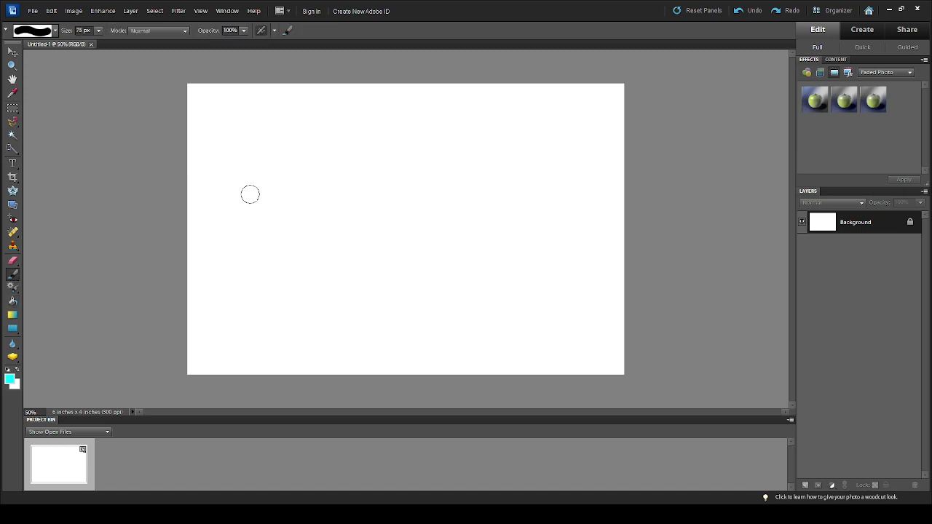
mouse_move(249, 194)
mouse_down()
mouse_move(343, 148)
mouse_move(412, 173)
mouse_move(443, 225)
mouse_move(506, 238)
mouse_move(554, 215)
mouse_move(557, 168)
mouse_move(534, 131)
mouse_up()
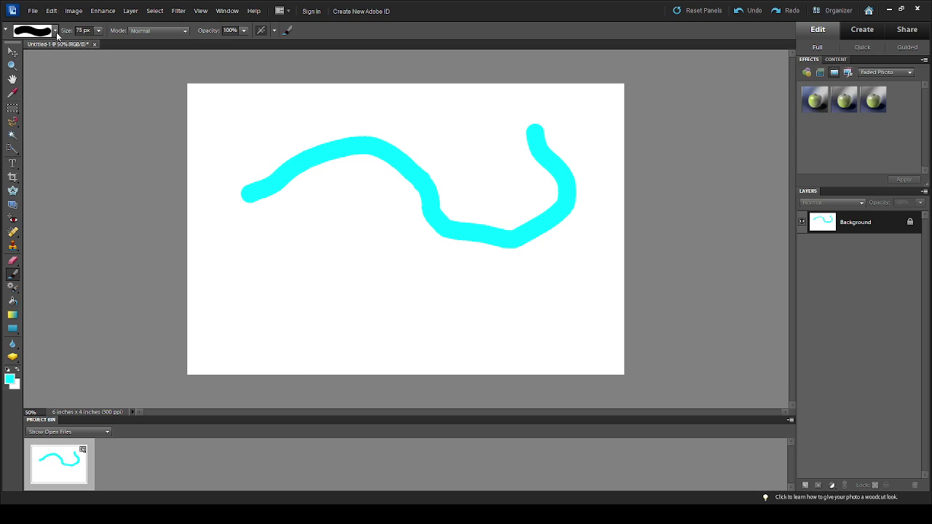
click(100, 32)
click(99, 32)
drag(100, 44, 82, 47)
- Paint a short cyan stroke at the upper left and a thinner curved stroke below the wave
drag(229, 126, 219, 196)
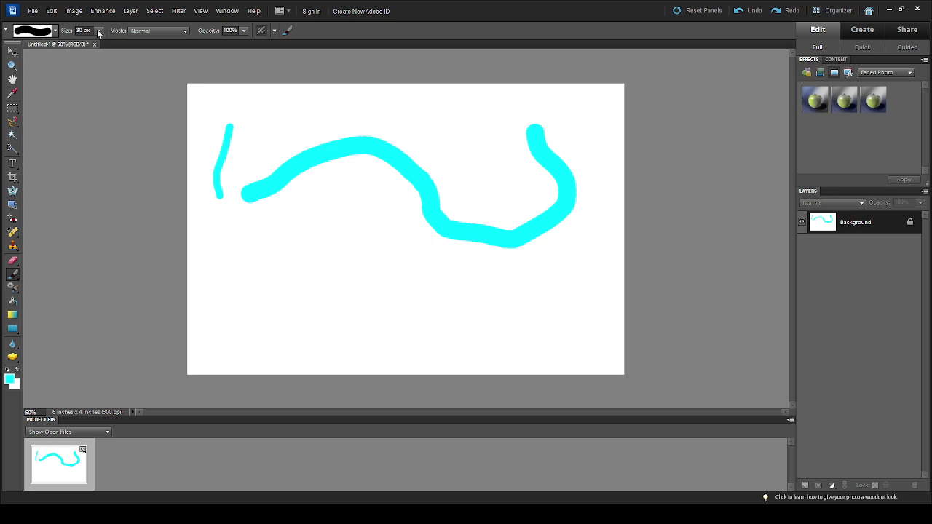
mouse_move(98, 32)
mouse_down()
mouse_move(100, 51)
mouse_move(92, 47)
mouse_up()
drag(278, 256, 364, 287)
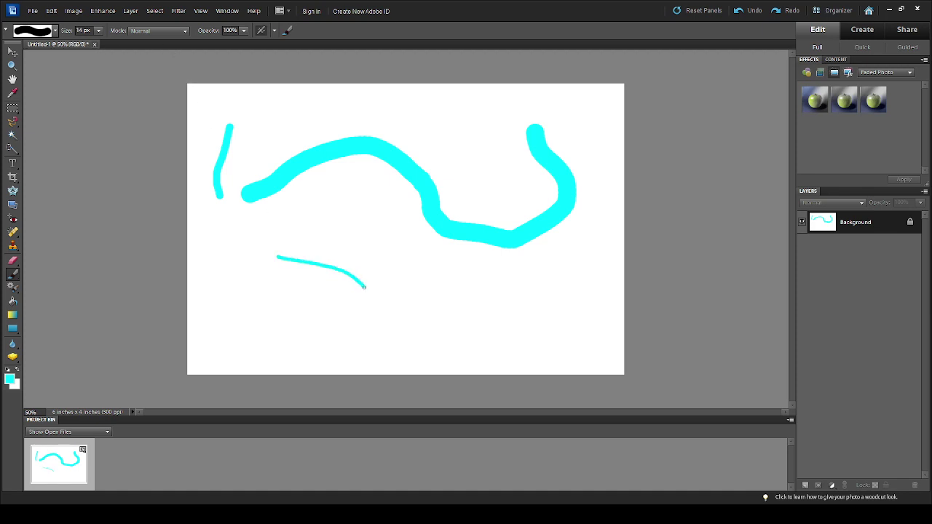
click(13, 301)
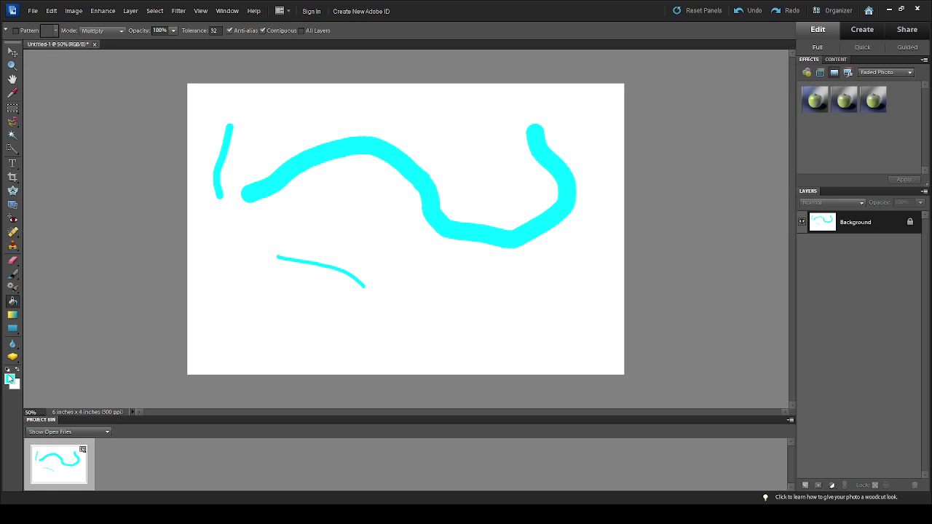
- Reset to default black and white colours and bucket-fill the white background black
key(d)
click(259, 316)
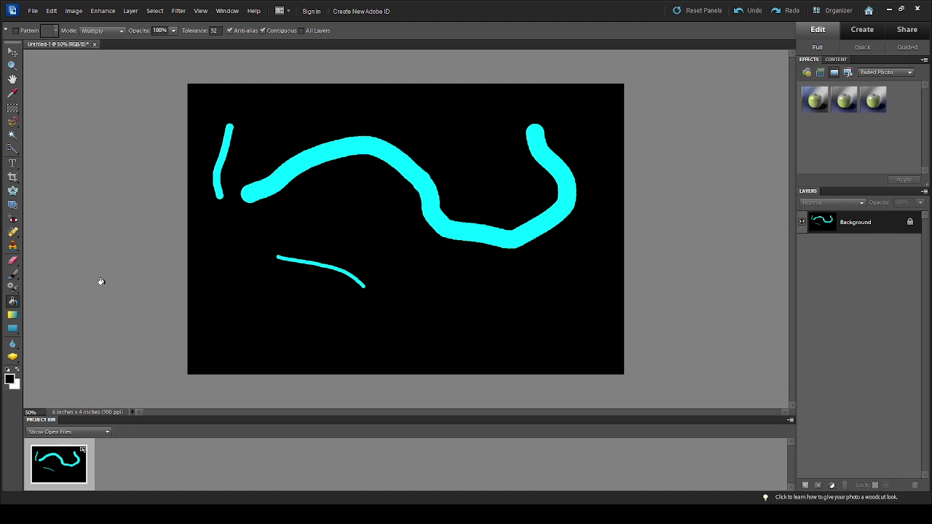
click(12, 315)
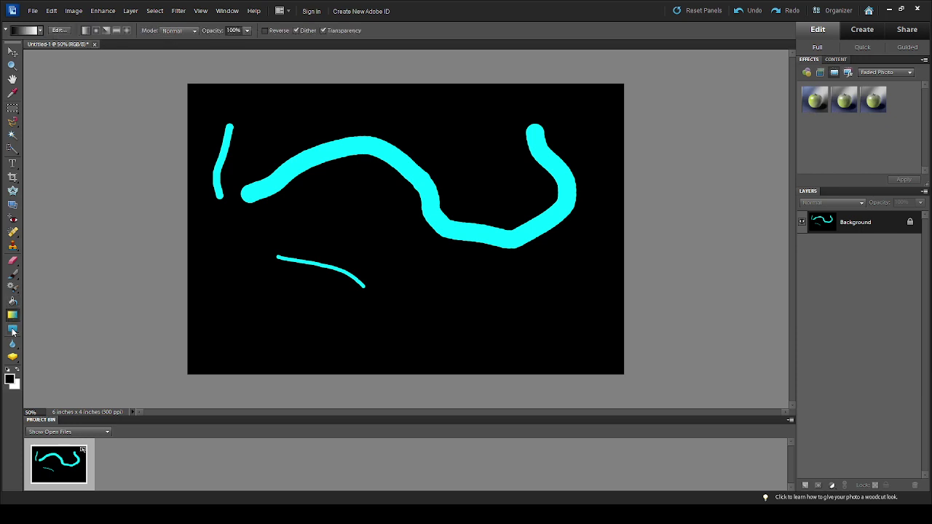
click(12, 330)
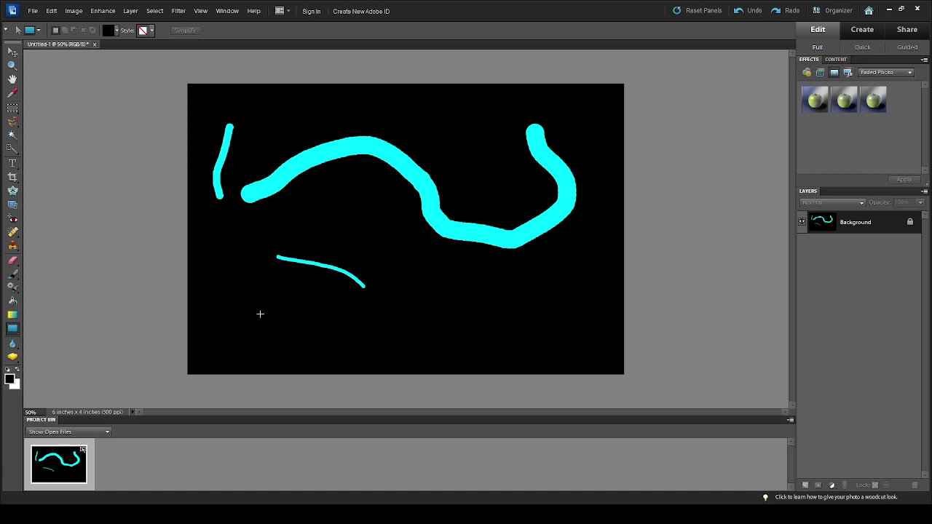
- Draw three rectangles: one below the thin stroke, one at lower right, a square over the wave
drag(260, 314, 297, 287)
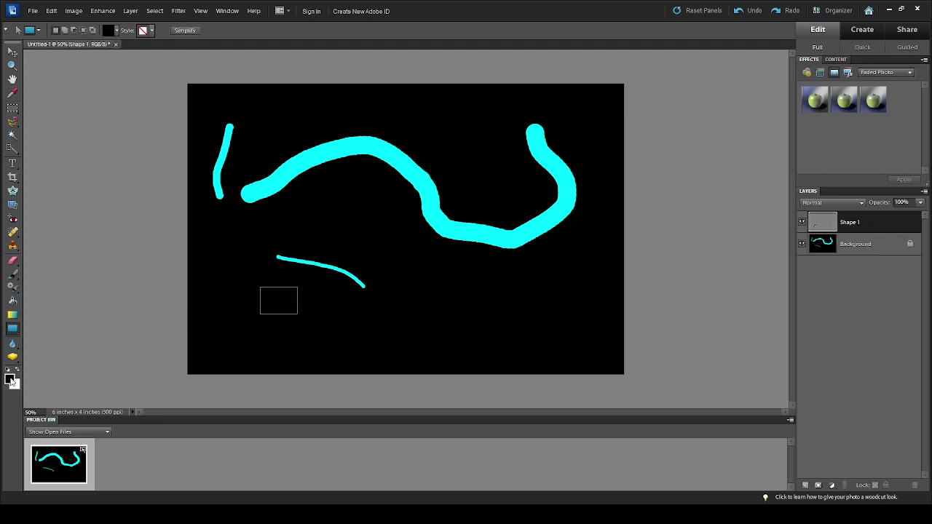
key(i)
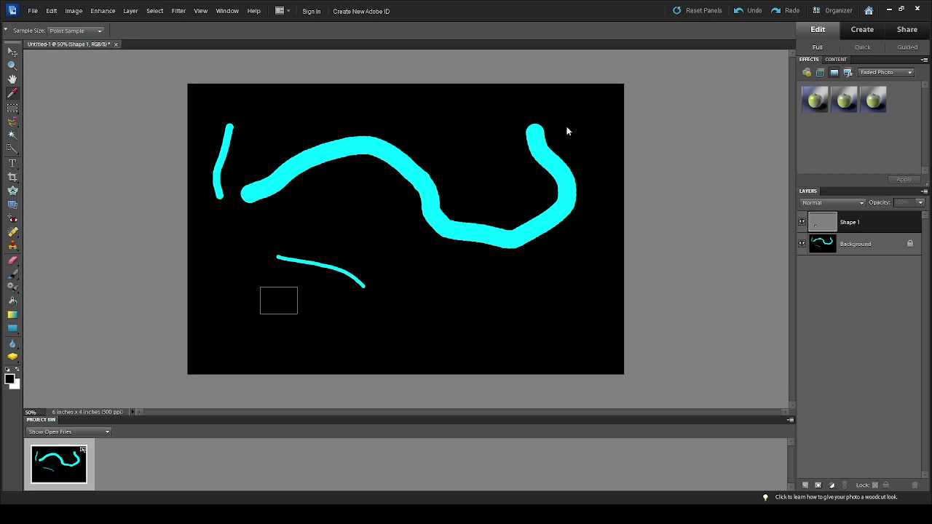
key(u)
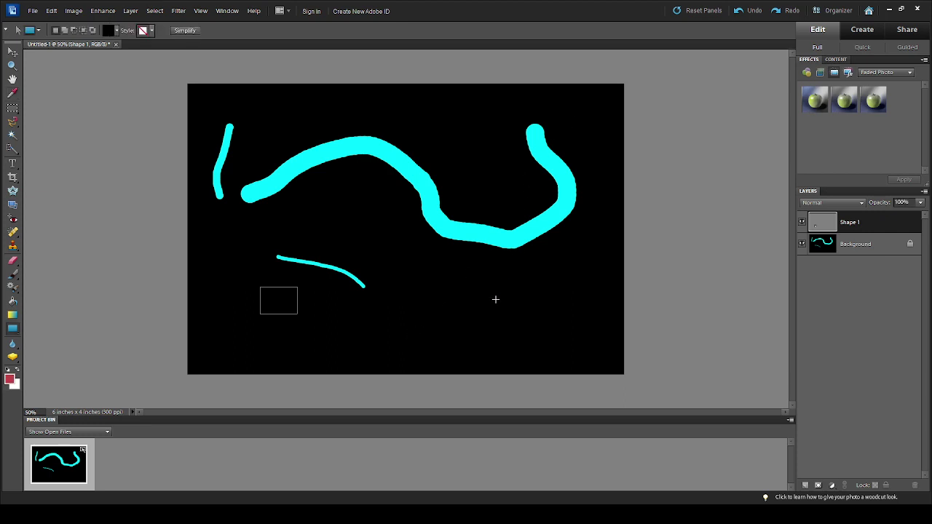
mouse_move(473, 301)
mouse_down()
mouse_move(472, 339)
mouse_move(549, 323)
mouse_up()
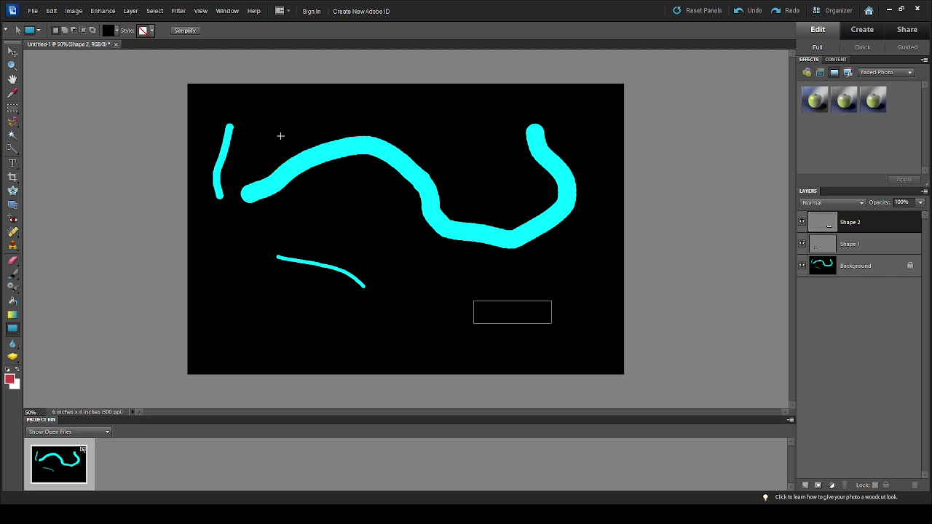
drag(280, 136, 355, 215)
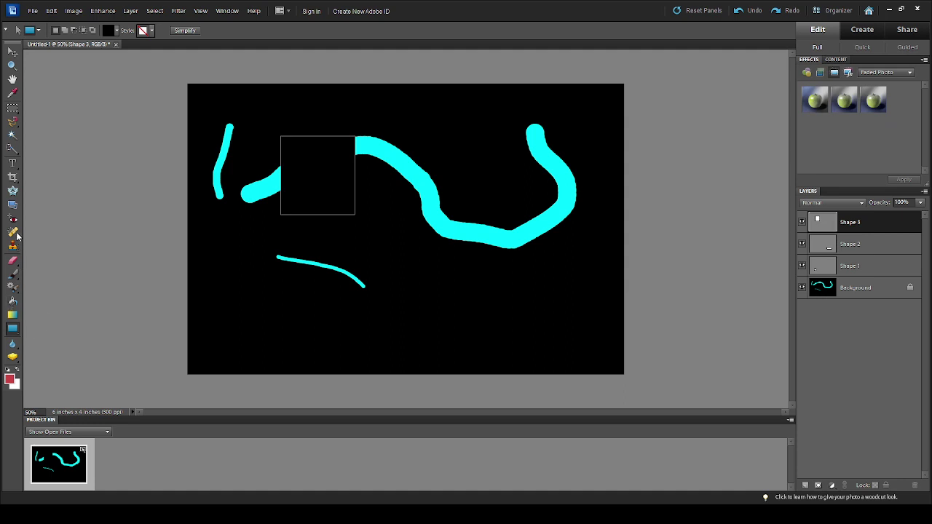
click(11, 164)
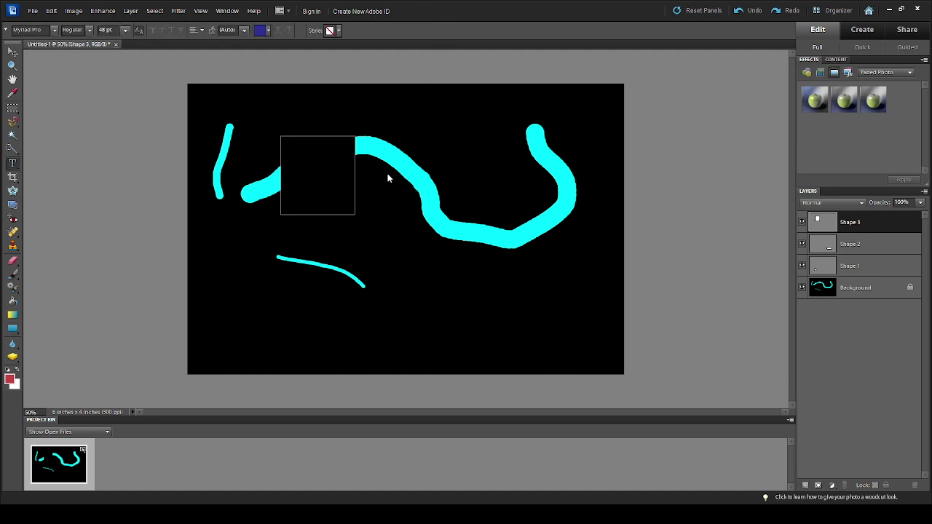
drag(473, 122, 593, 227)
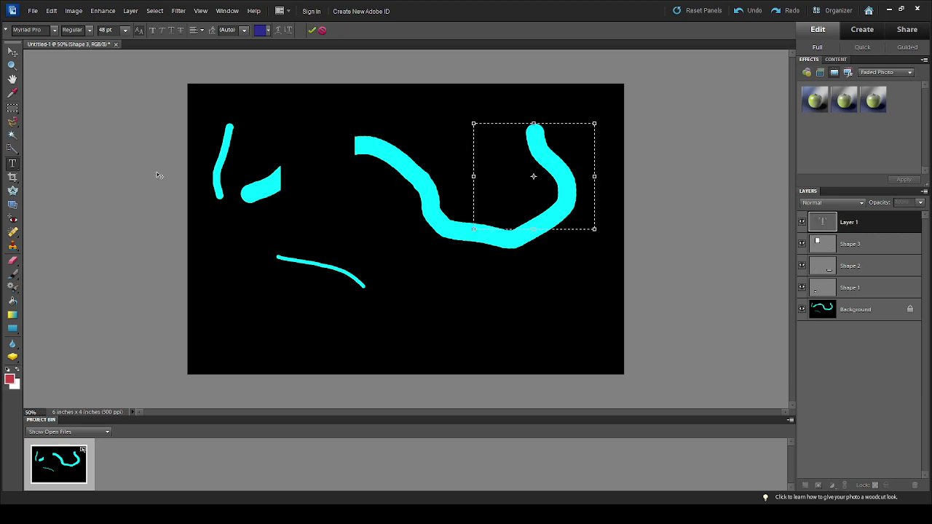
click(12, 53)
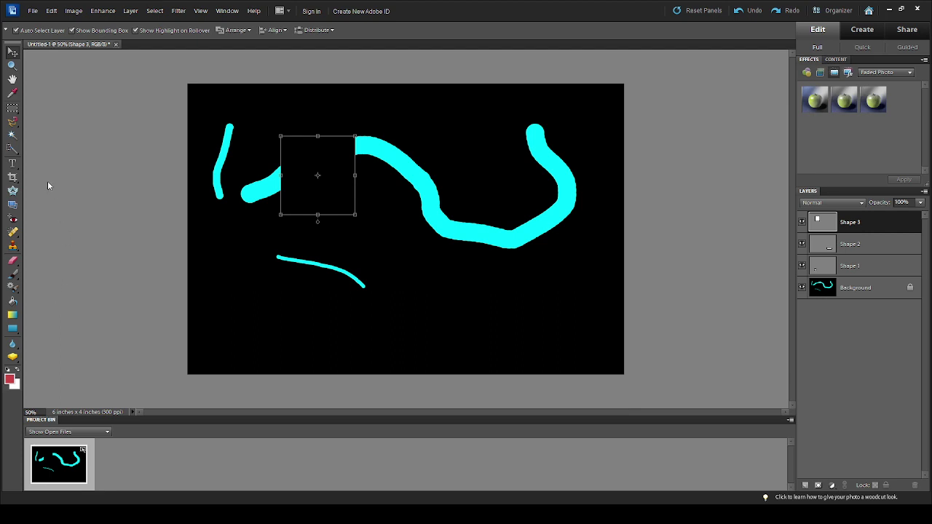
click(12, 163)
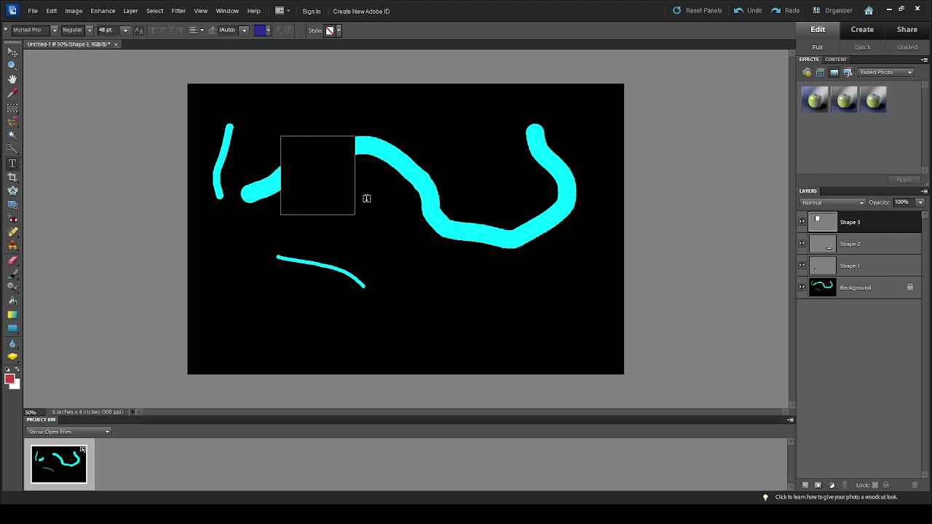
- Type 'kdsj;vakdlv' into a new text box at the lower right of the canvas
drag(424, 245, 551, 356)
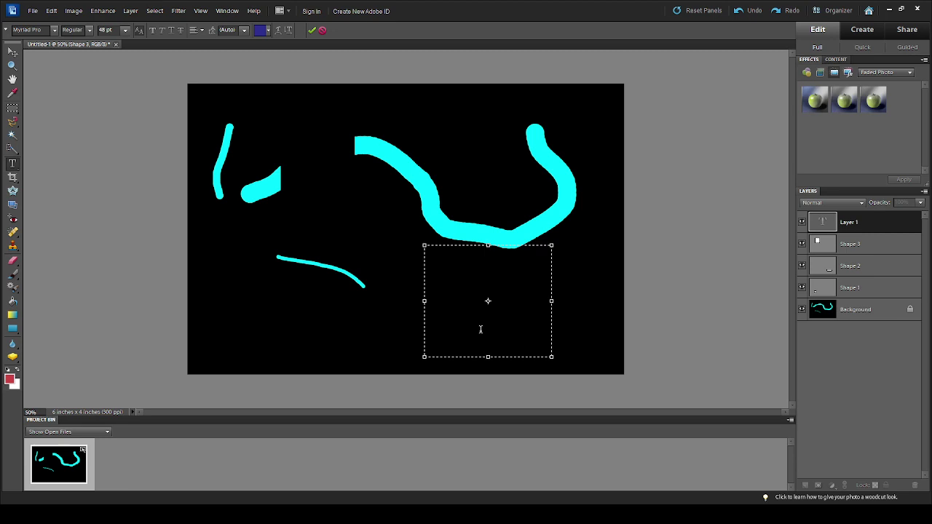
text(kdsj;vakdlv)
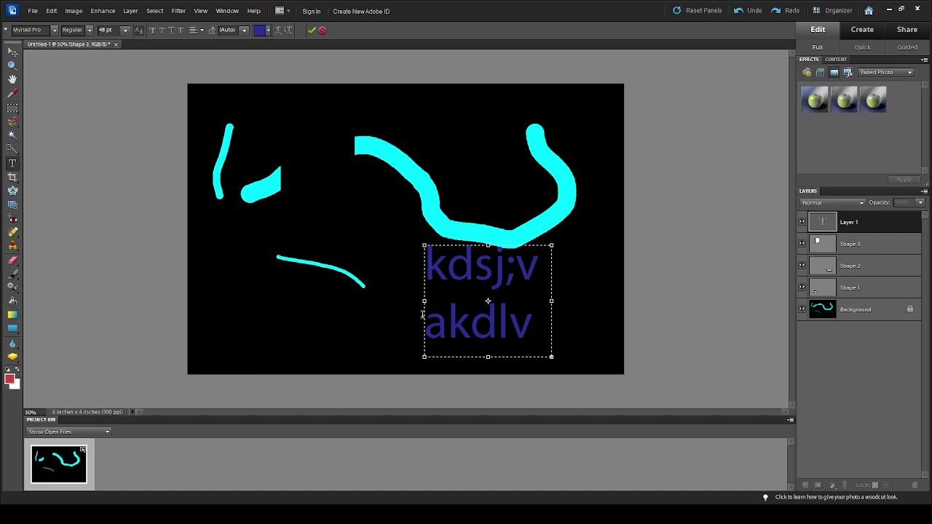
click(399, 293)
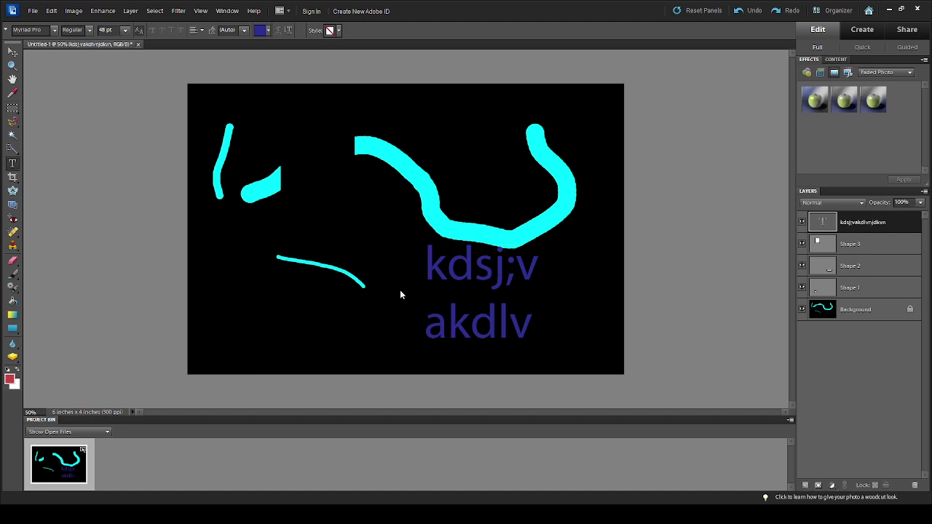
- Select the start of the text and change its font to Nightclub at 10 pt
click(482, 293)
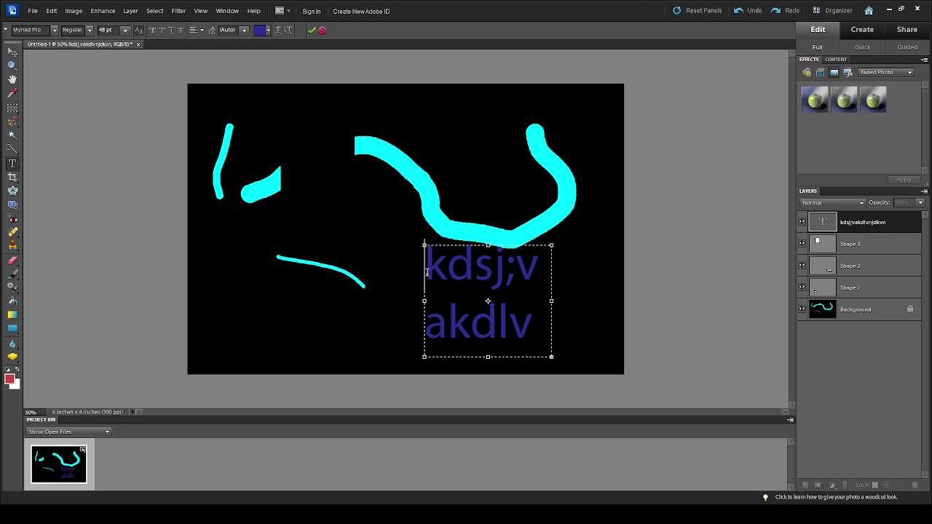
drag(427, 272, 573, 320)
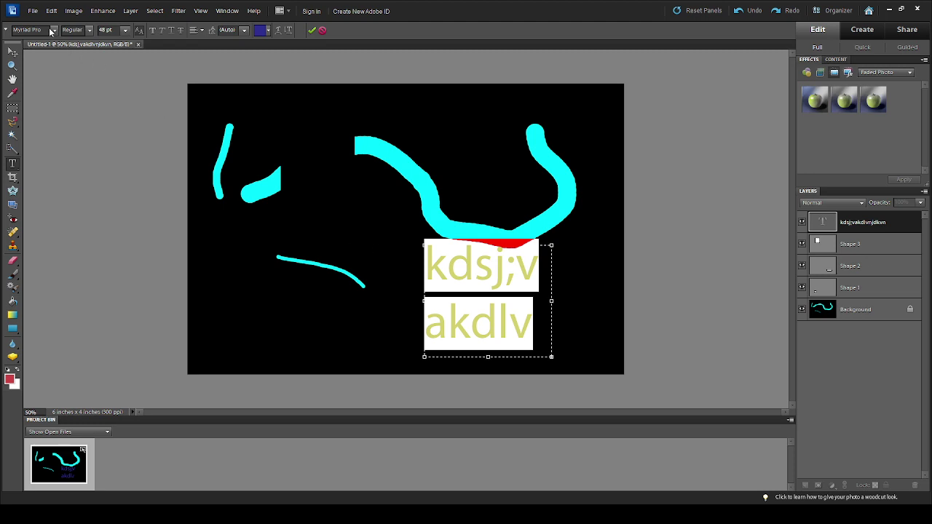
key(Down)
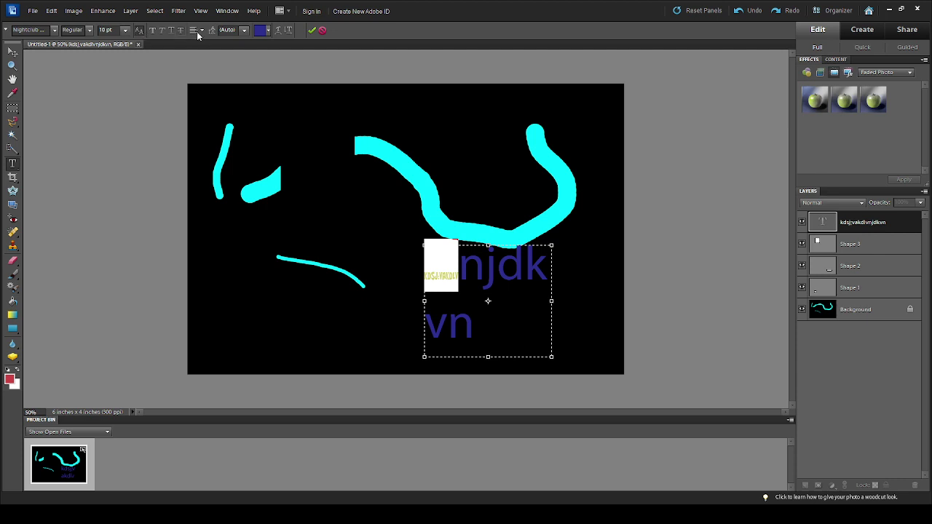
click(310, 30)
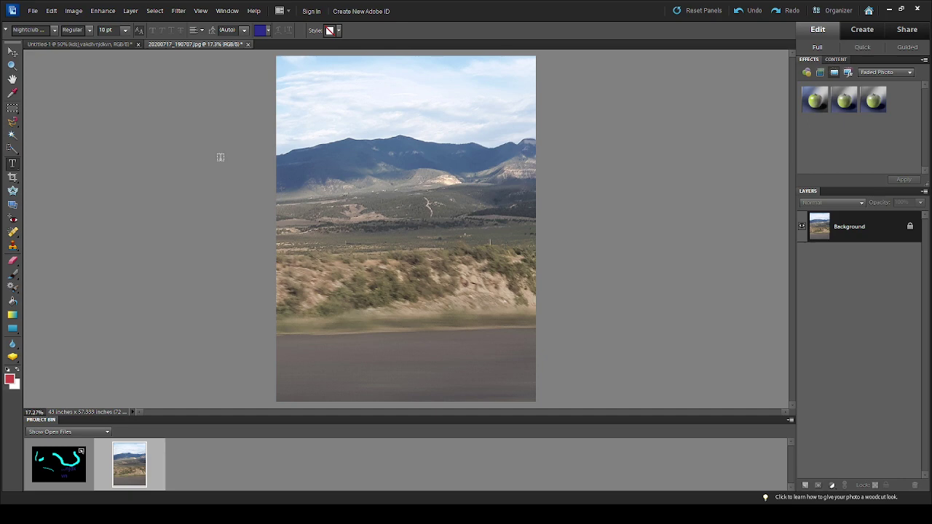
- Turn the photo's Background into Layer 0 and copy the photo into the Untitled-1 drawing
click(12, 51)
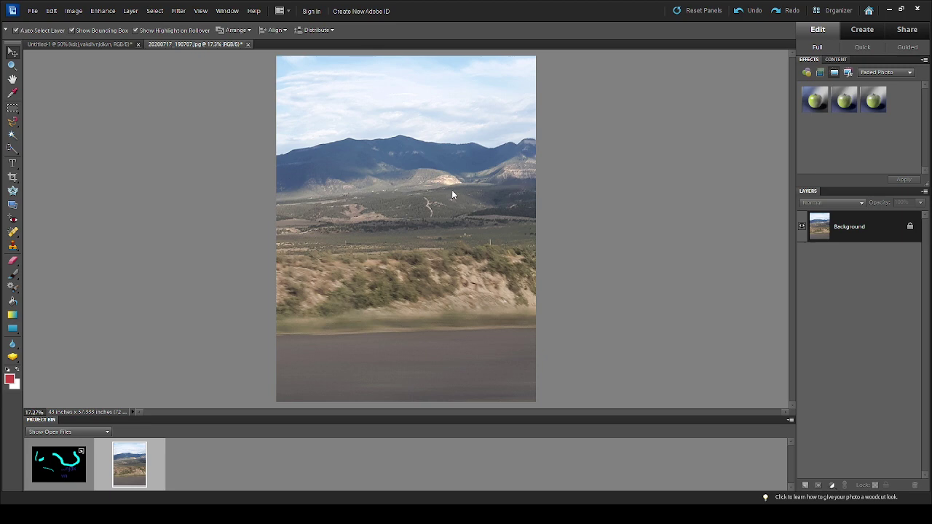
click(547, 169)
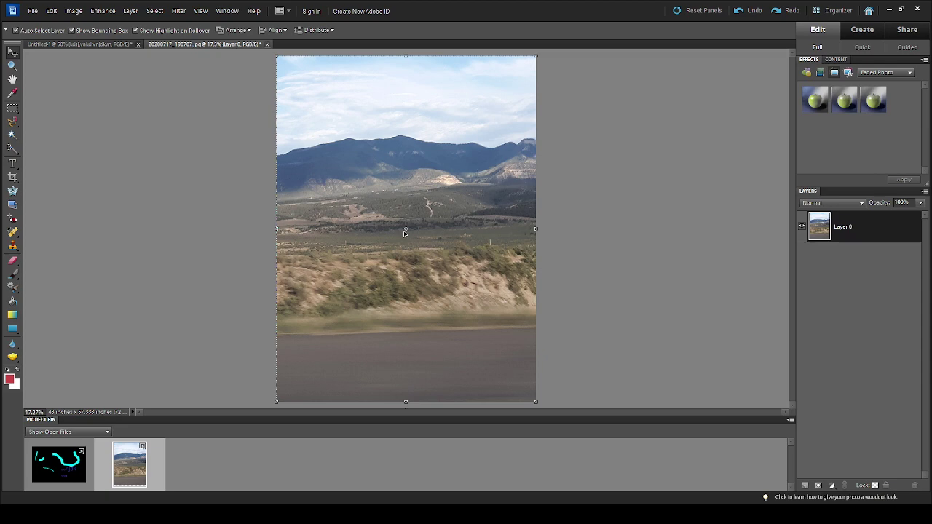
drag(406, 231, 51, 469)
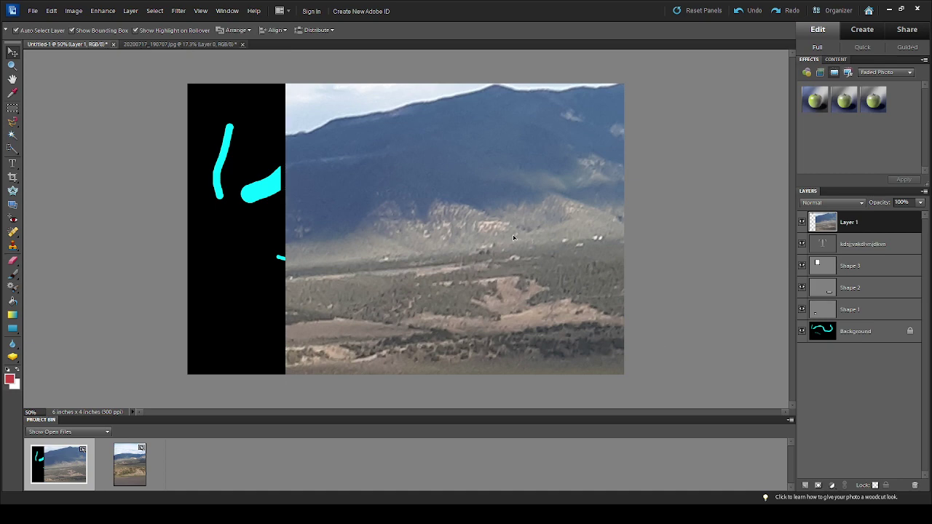
- Slide the pasted photo down and right, then scale it down to about 84%
drag(512, 234, 535, 394)
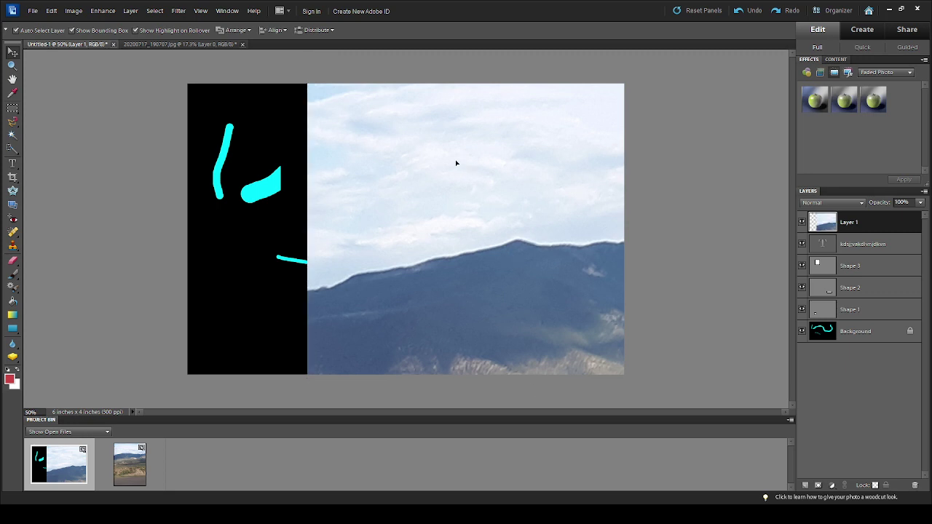
drag(456, 163, 493, 306)
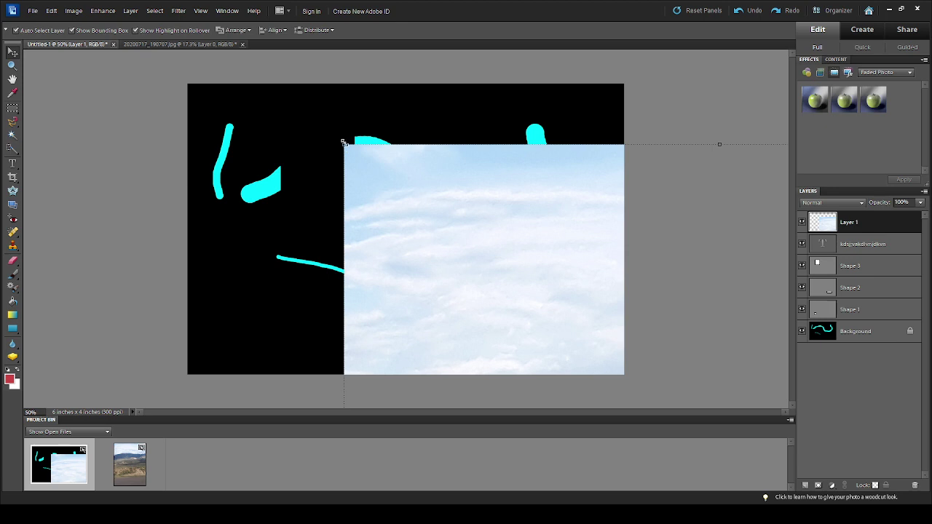
drag(343, 143, 404, 227)
- Shrink the photo to about 70% while shifting it up and left on the canvas
drag(438, 199, 522, 258)
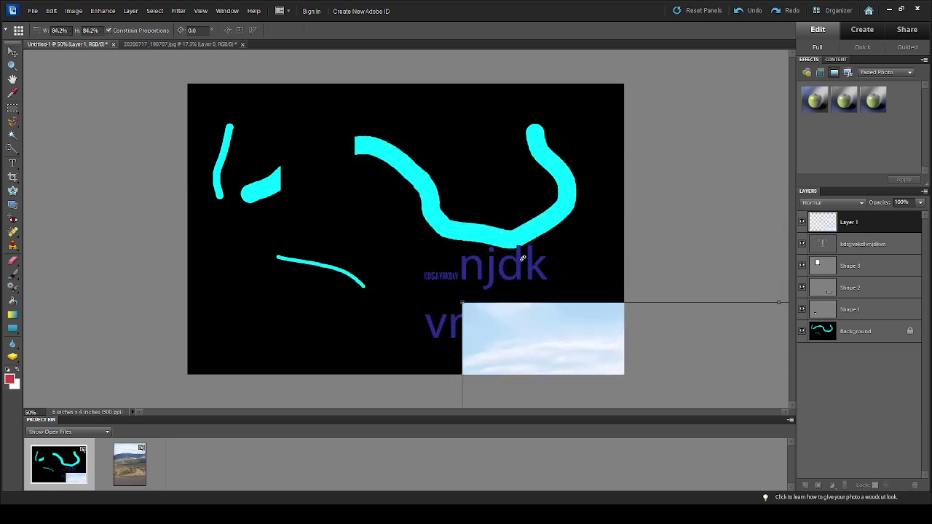
drag(568, 337, 435, 178)
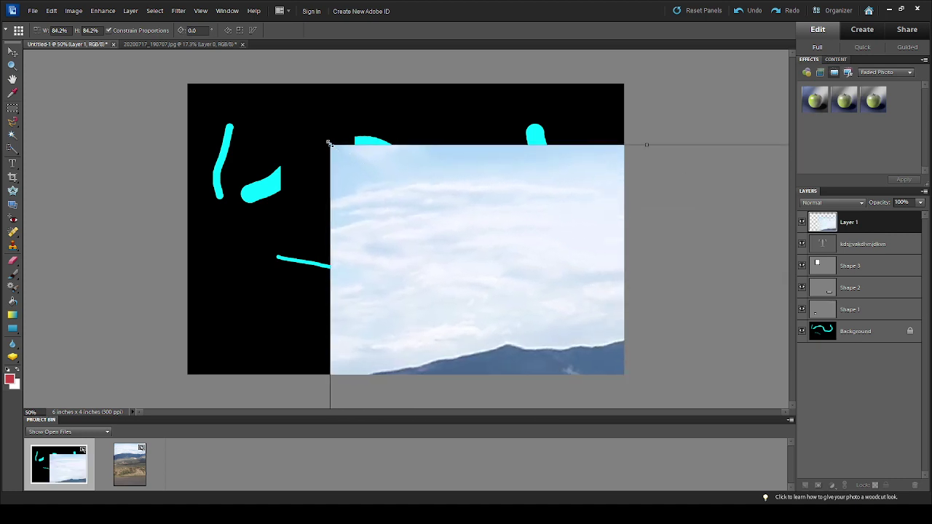
drag(328, 142, 505, 294)
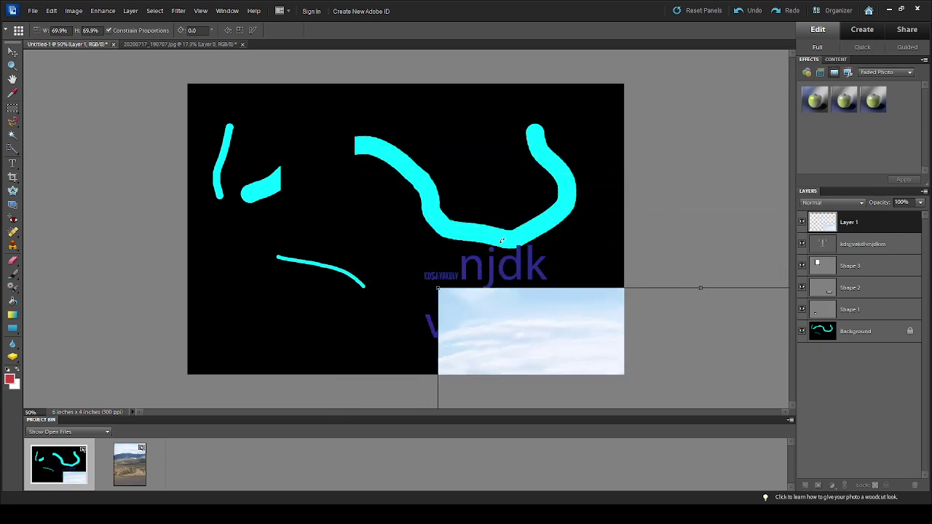
drag(534, 323, 379, 136)
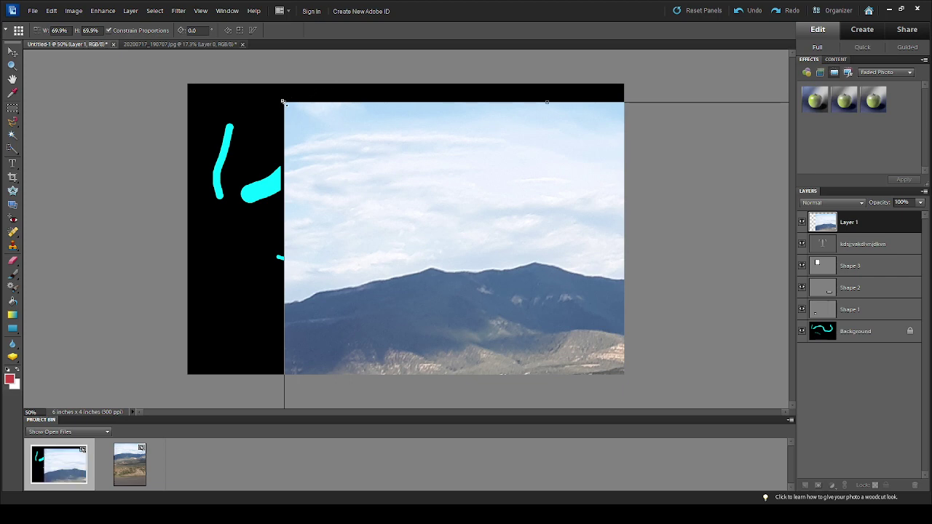
drag(288, 105, 503, 251)
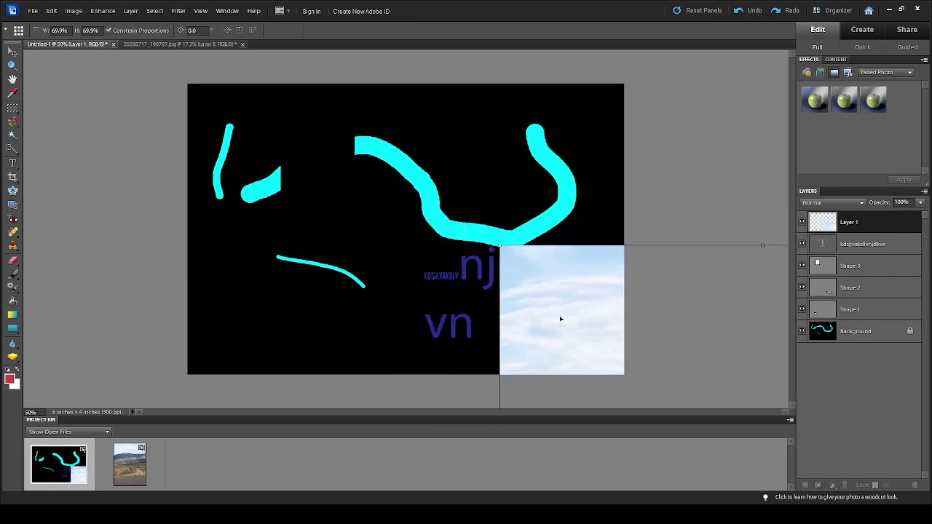
drag(565, 325, 377, 188)
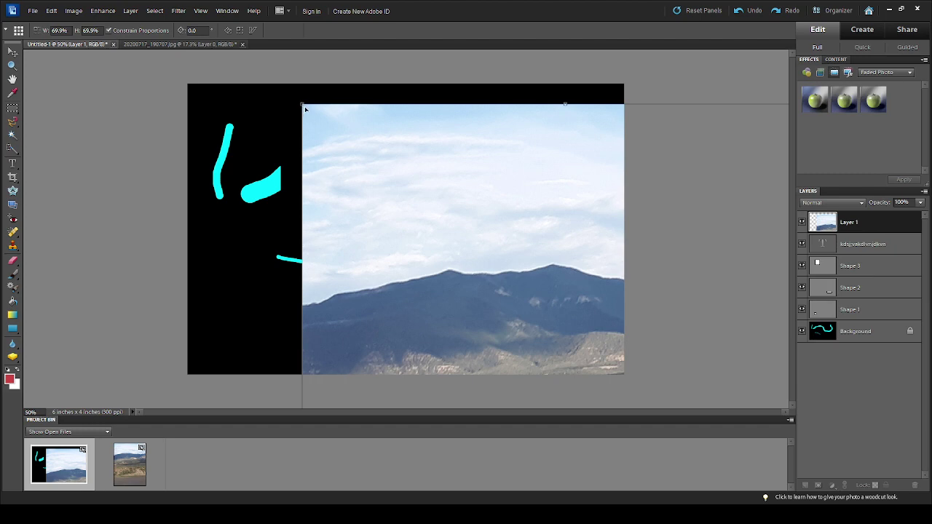
mouse_move(305, 108)
mouse_down()
mouse_move(479, 210)
mouse_move(505, 267)
mouse_up()
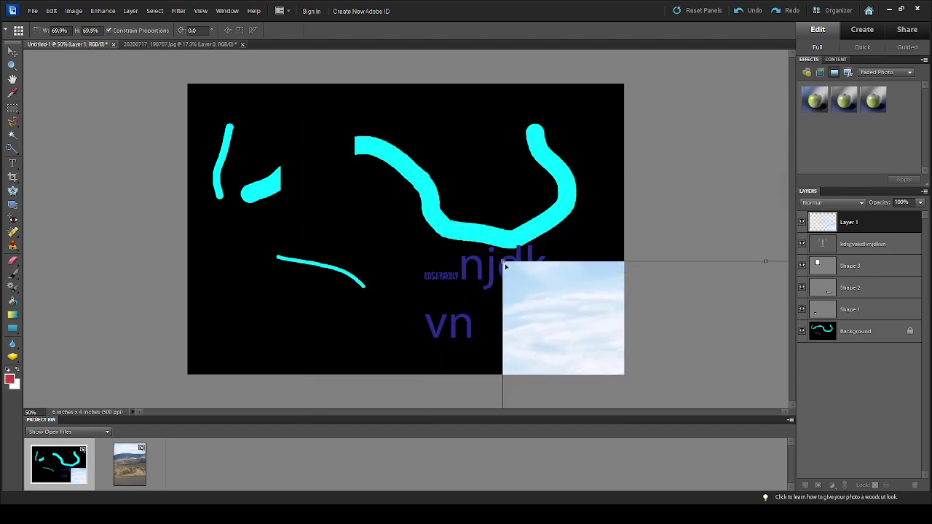
mouse_move(571, 330)
mouse_down()
mouse_move(496, 263)
mouse_move(337, 197)
mouse_move(296, 159)
mouse_up()
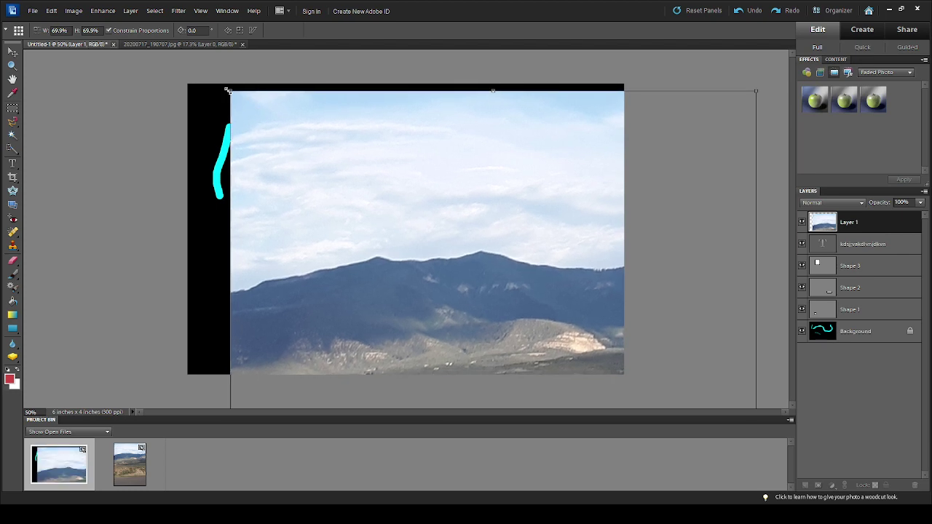
- Scale the photo down to 12.1%, place it at the lower left, and tilt it about -1.2°
drag(228, 90, 436, 215)
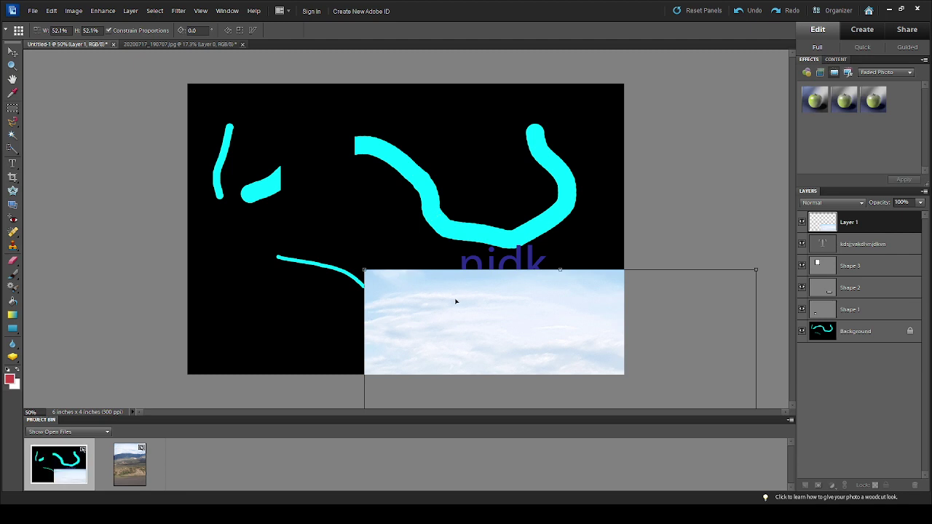
drag(455, 322, 332, 152)
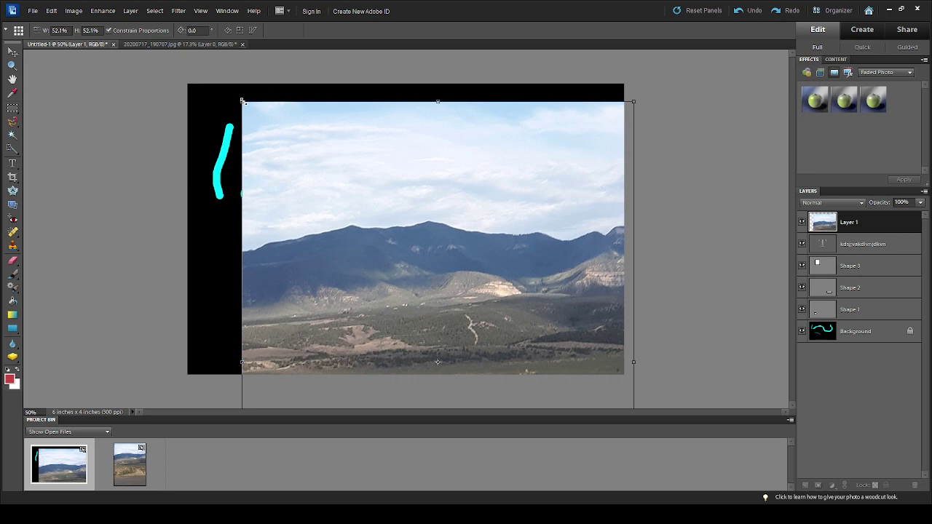
mouse_move(242, 101)
mouse_down()
mouse_move(345, 145)
mouse_move(481, 249)
mouse_up()
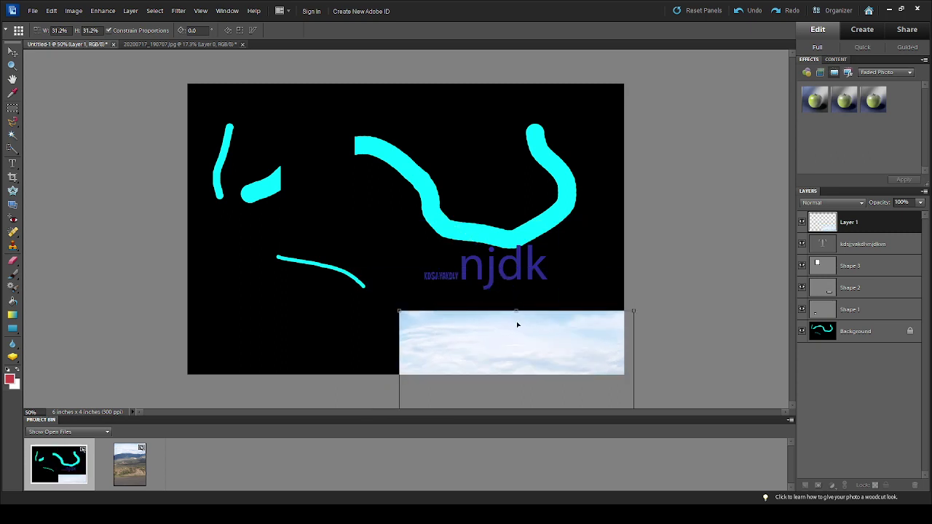
drag(533, 341, 427, 125)
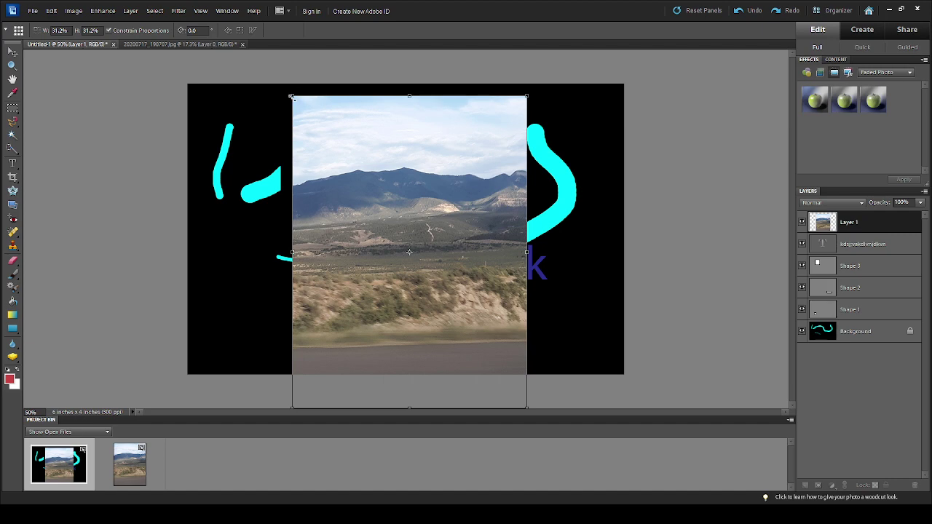
drag(292, 96, 424, 299)
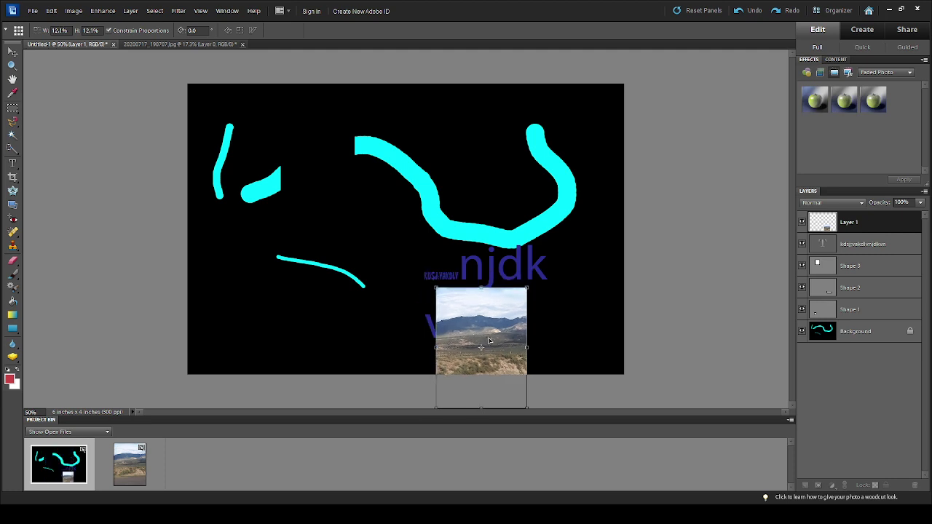
drag(480, 339, 296, 288)
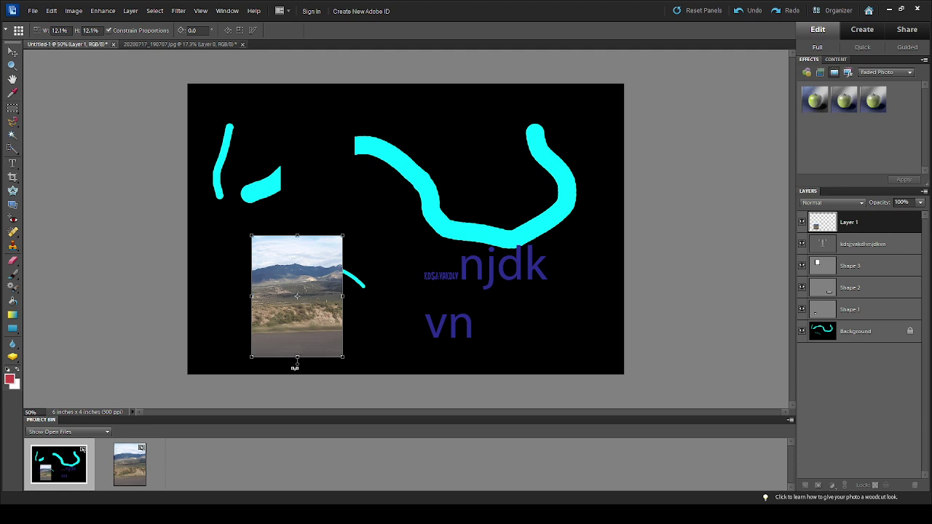
drag(294, 368, 295, 417)
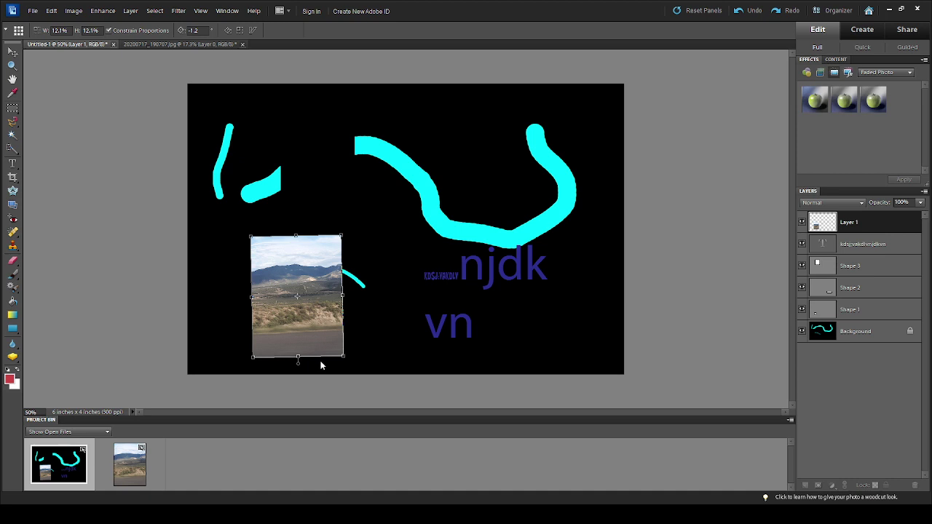
- Commit the photo's 12.1% scale and slight tilt, ending with the Crop tool active
key(Return)
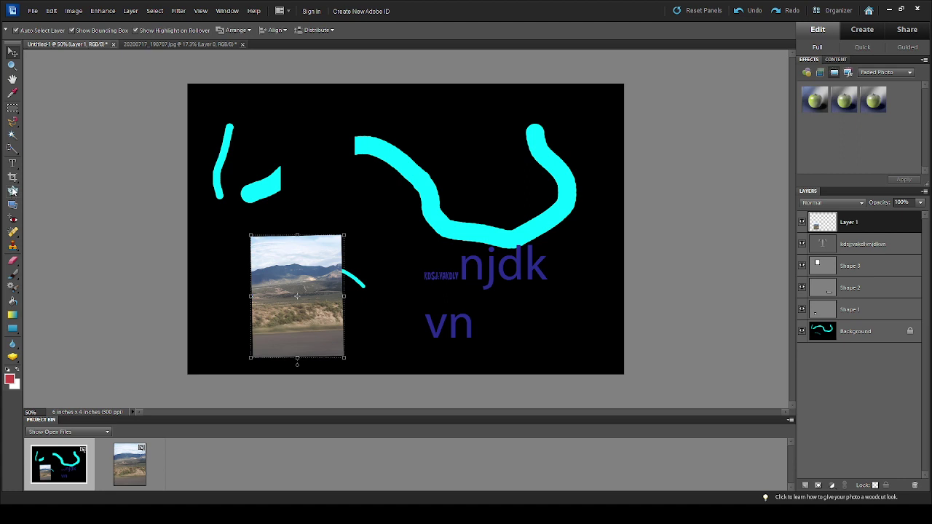
click(13, 192)
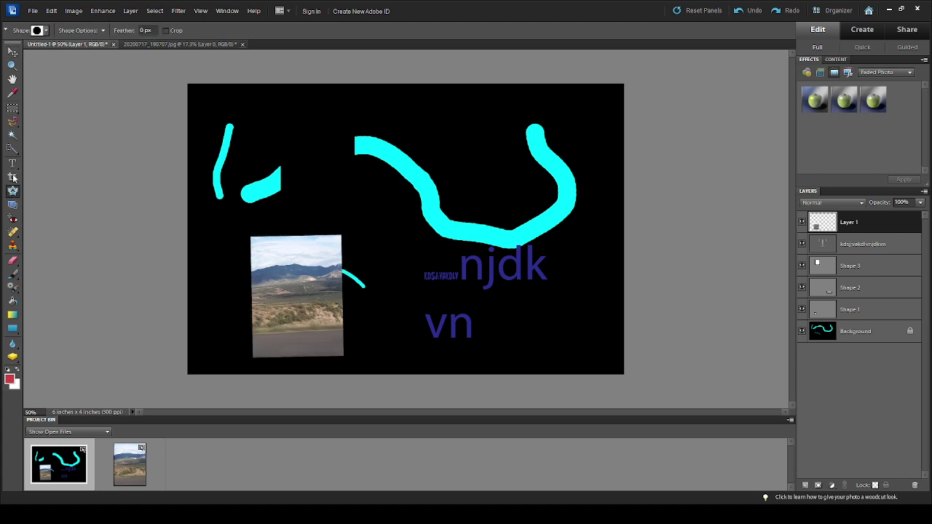
click(13, 176)
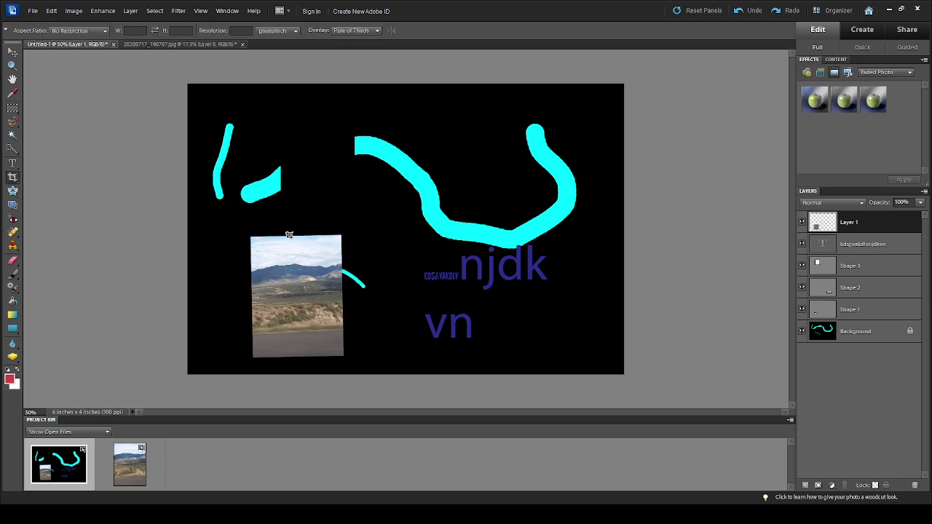
drag(312, 240, 346, 214)
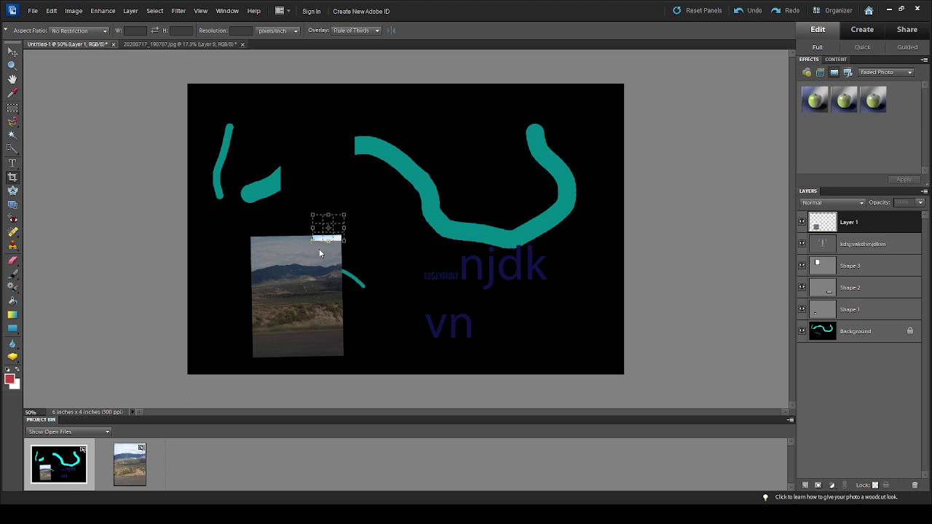
key(Return)
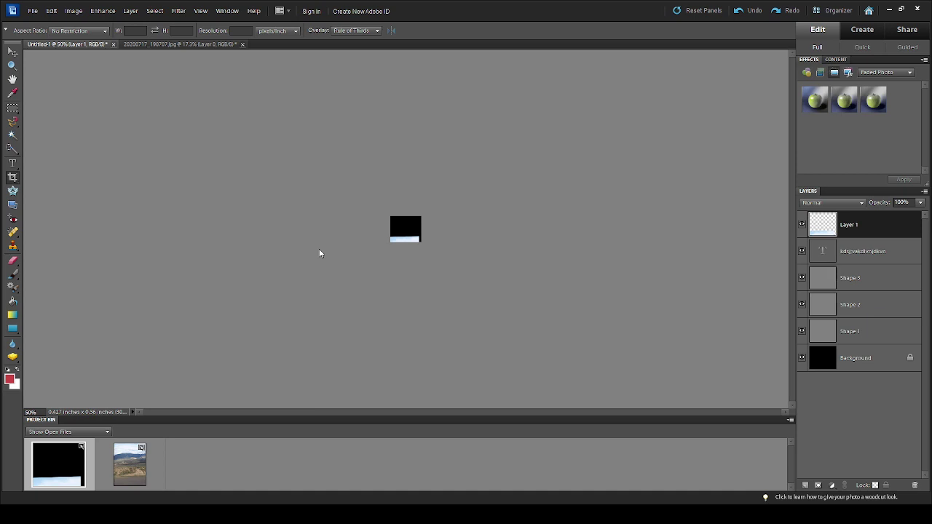
key(ctrl+z)
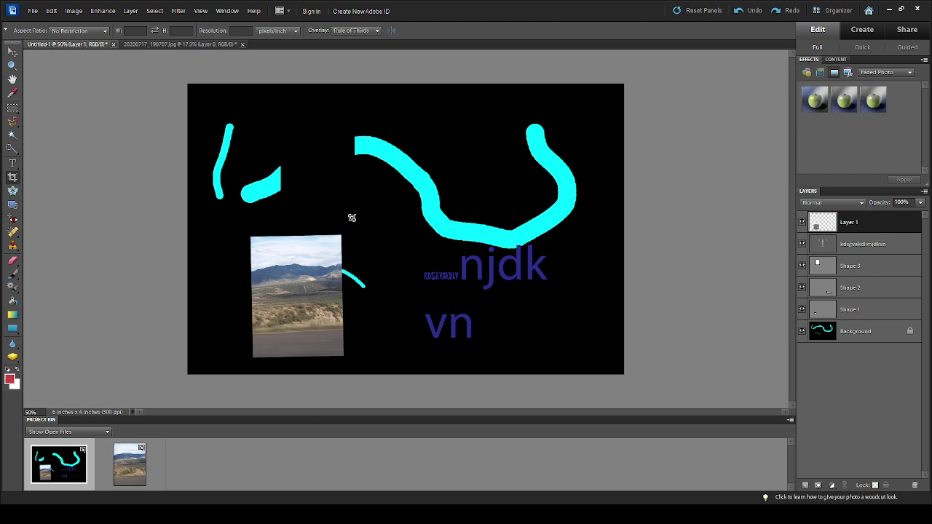
- Mark a crop box around the strokes, text and photo, cropping to 5.56 × 3.667 inches
drag(304, 224, 258, 205)
drag(224, 238, 231, 318)
drag(231, 366, 231, 366)
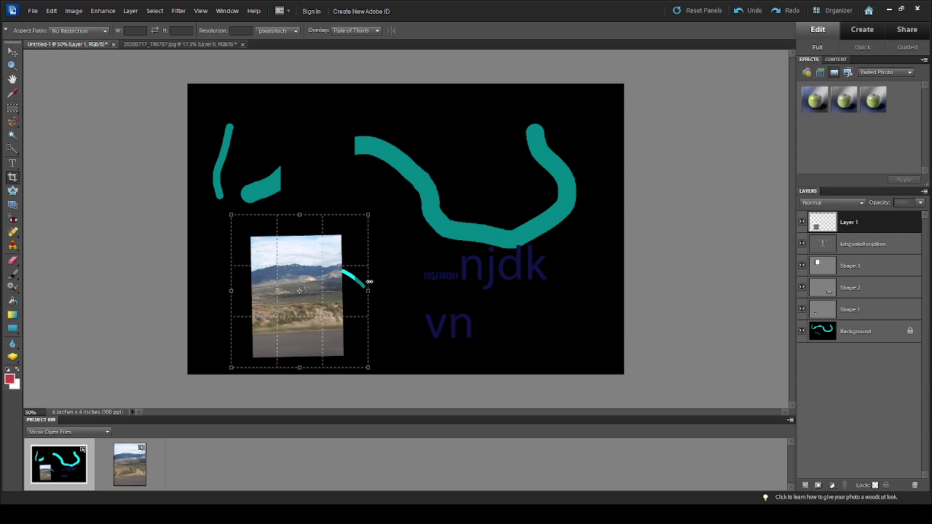
drag(369, 281, 613, 278)
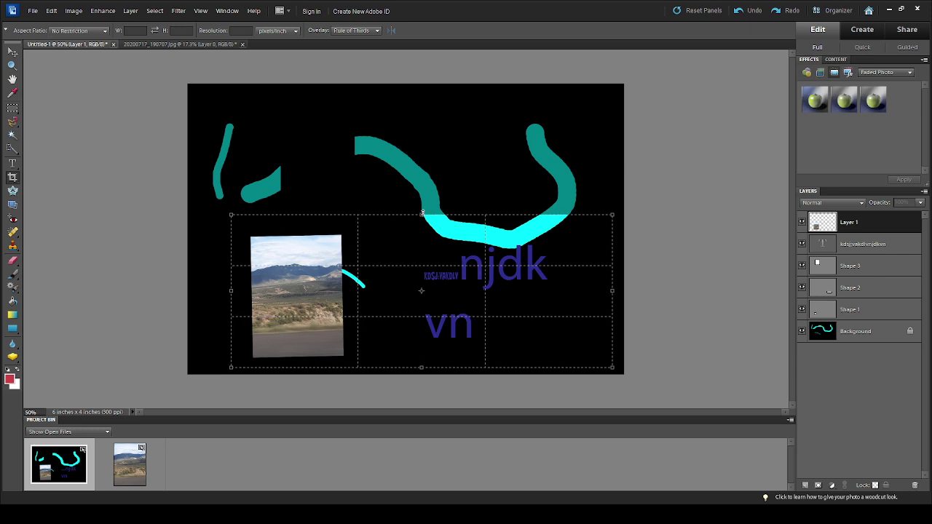
drag(421, 214, 418, 100)
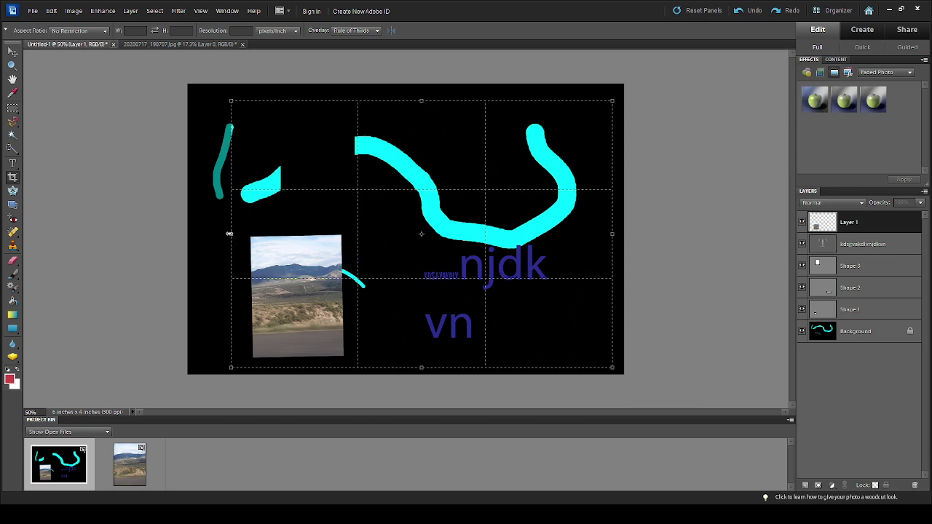
drag(230, 236, 206, 228)
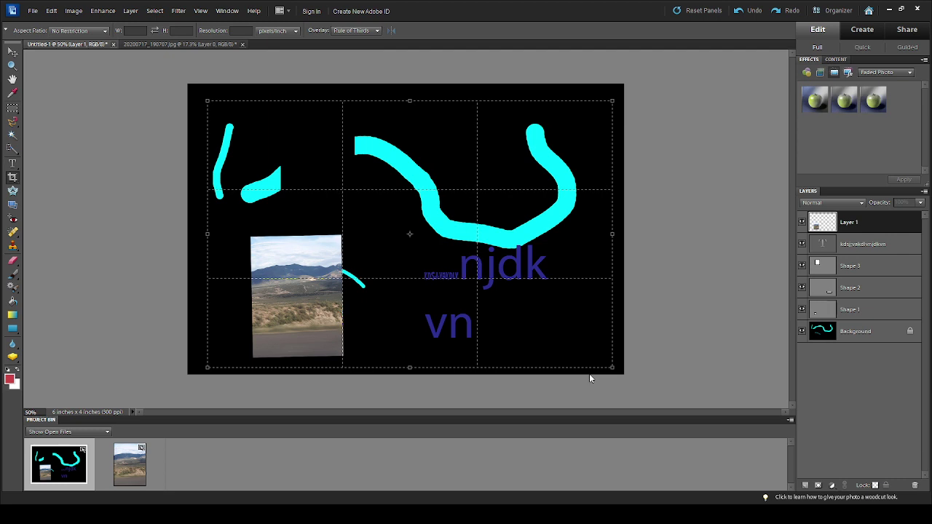
key(Return)
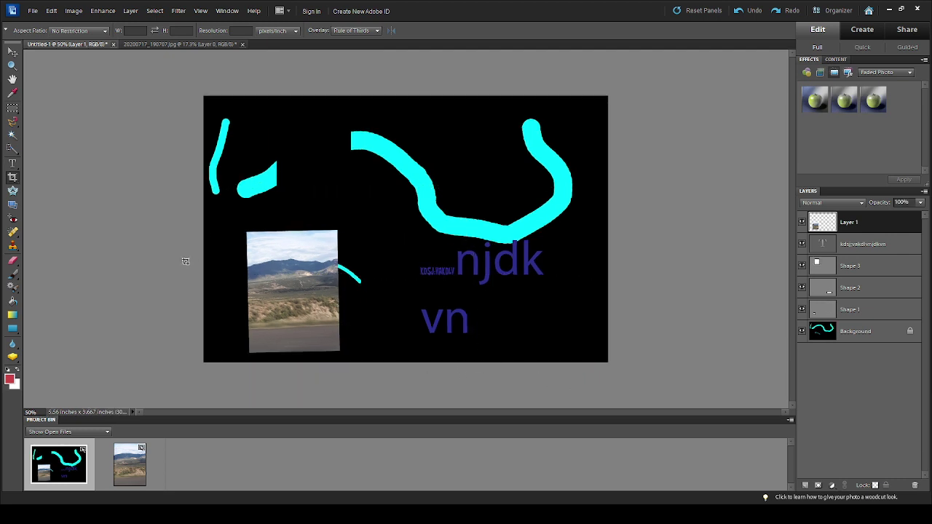
click(14, 262)
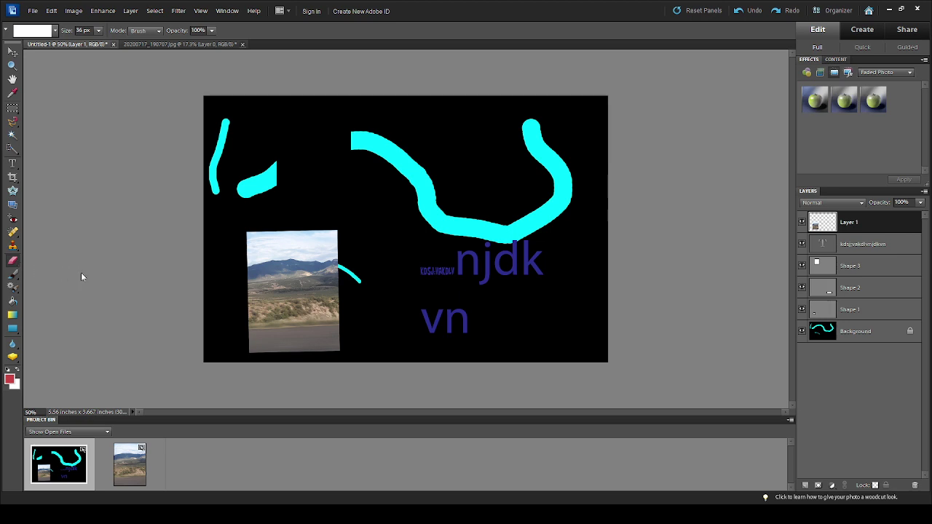
- Magic-erase the photo's sky, white top strip and grey road strip, keeping the mountains
key(e)
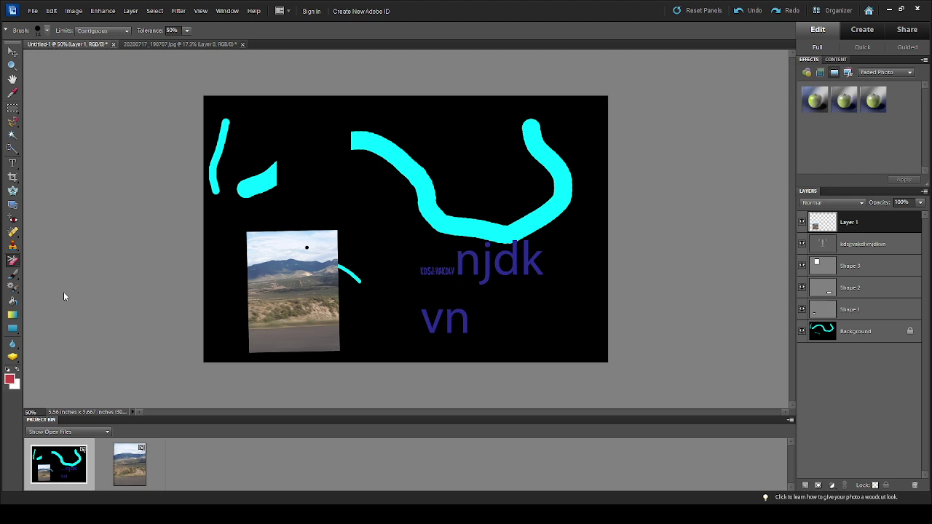
key(shift+e)
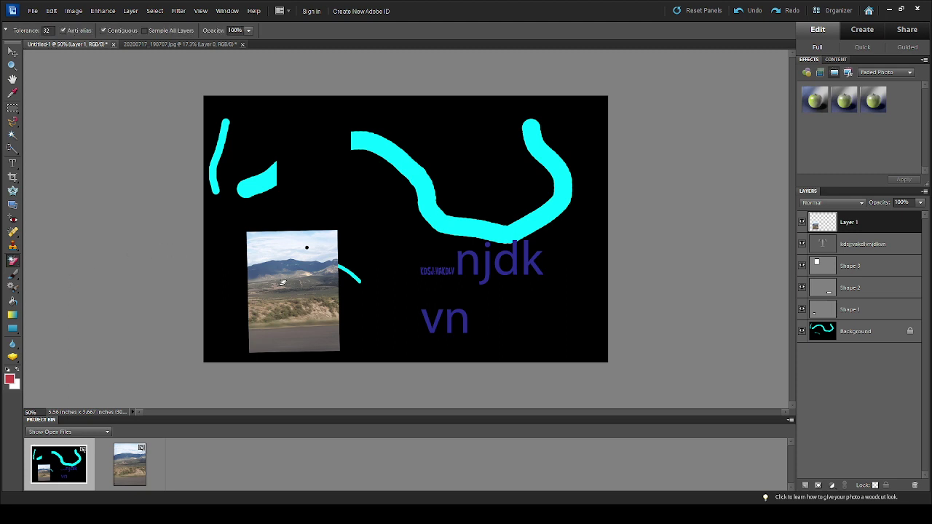
click(298, 248)
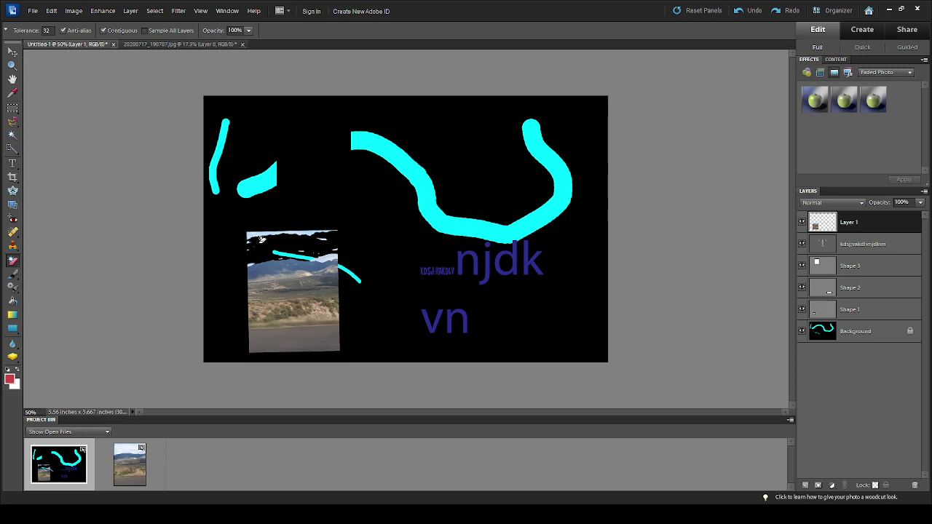
click(258, 238)
click(306, 343)
click(306, 344)
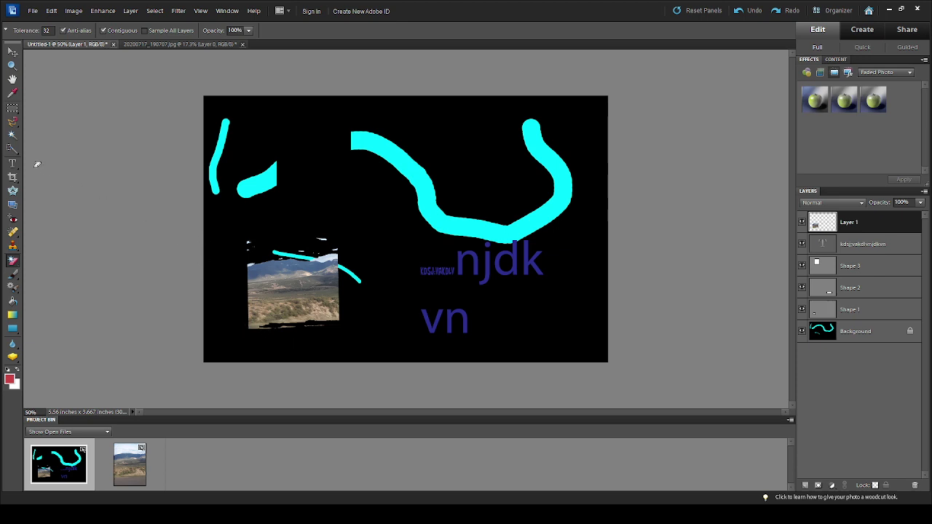
- Draw a small square marquee in the black area and move it beside the large cyan stroke
click(12, 110)
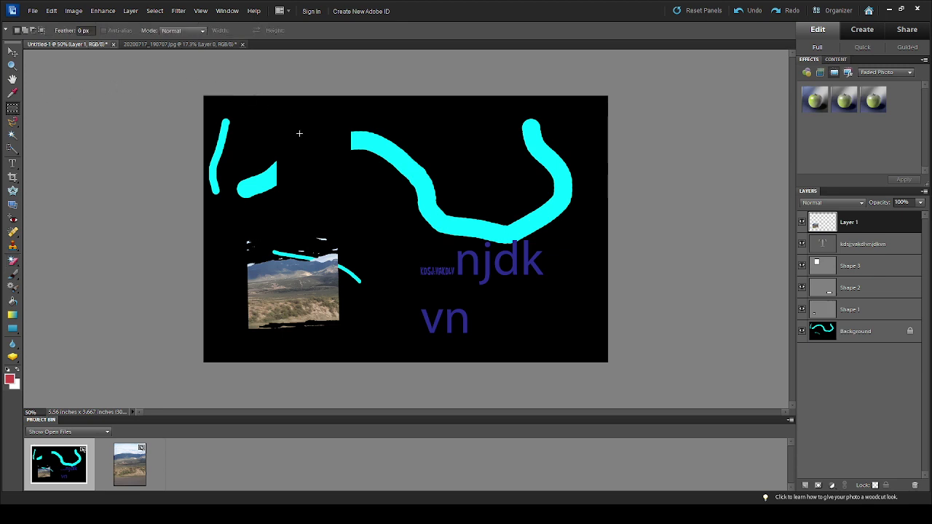
drag(299, 133, 340, 178)
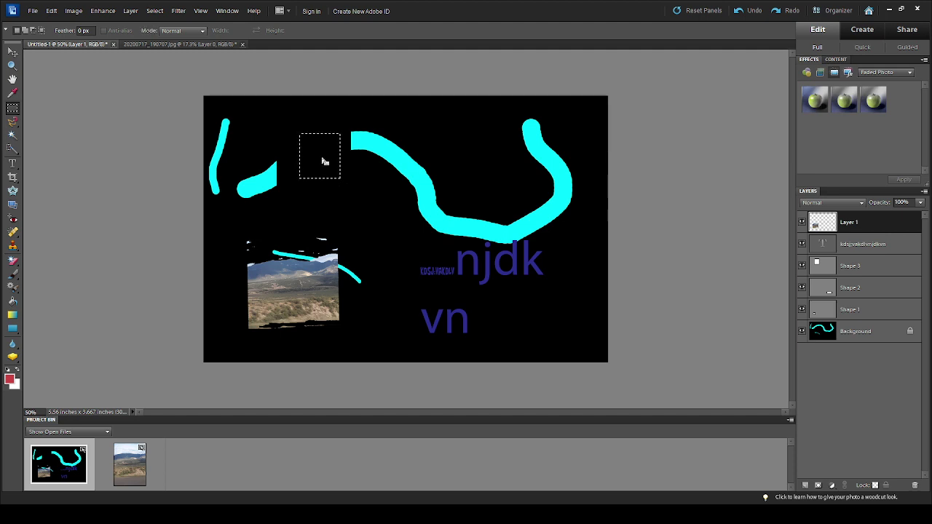
drag(319, 161, 362, 194)
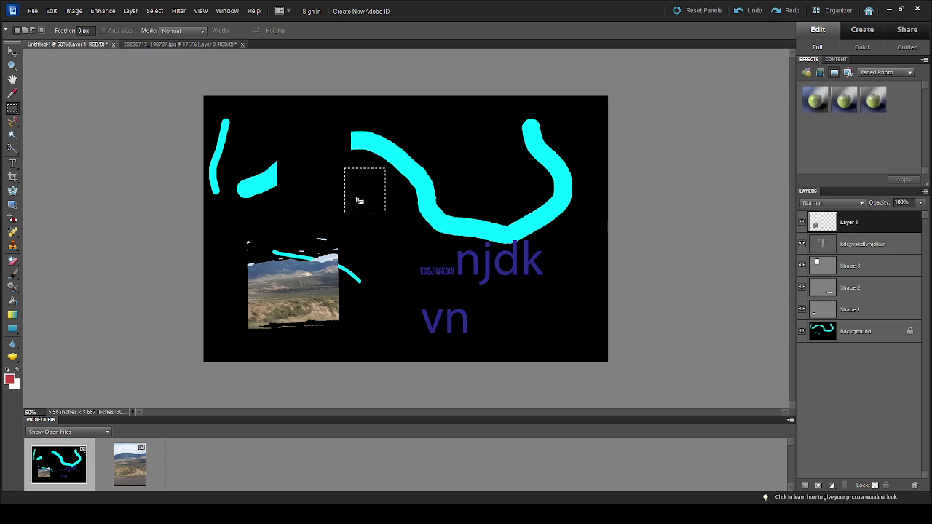
click(13, 301)
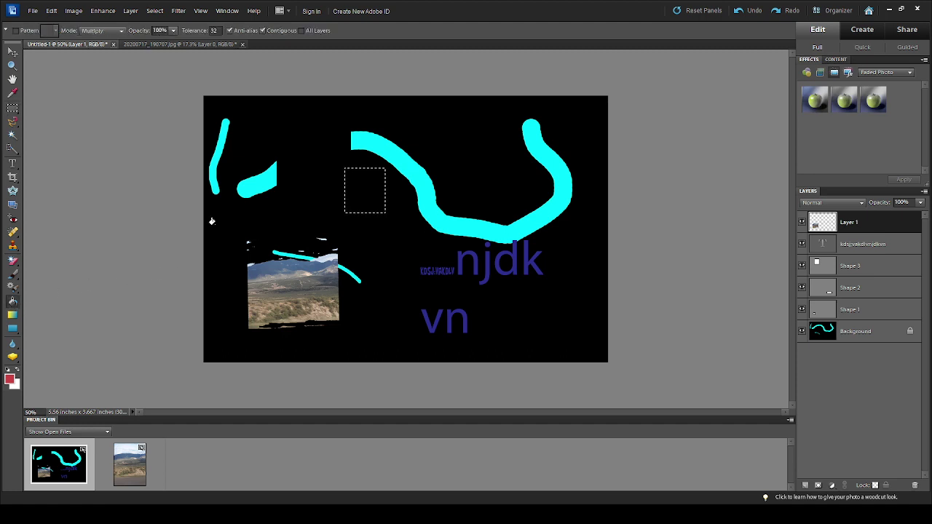
- Fill the square selection beside the cyan stroke with solid red
click(362, 187)
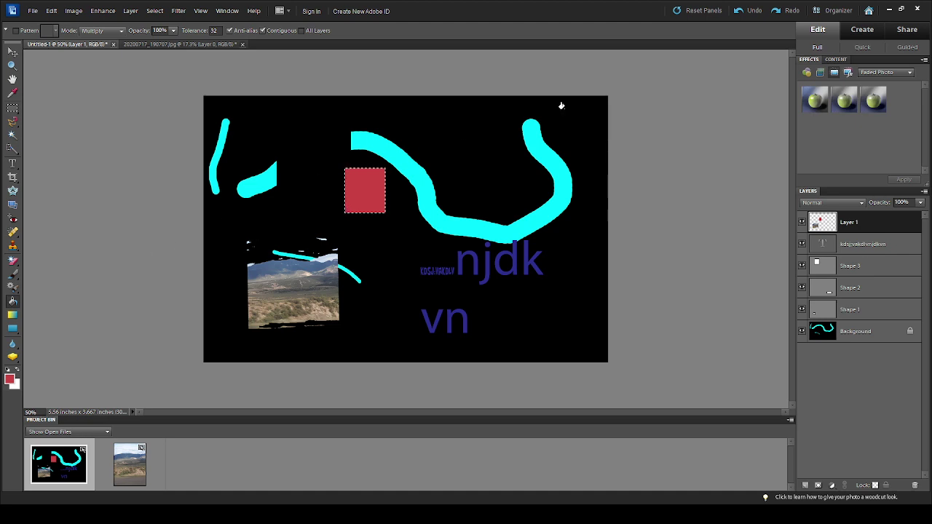
click(817, 104)
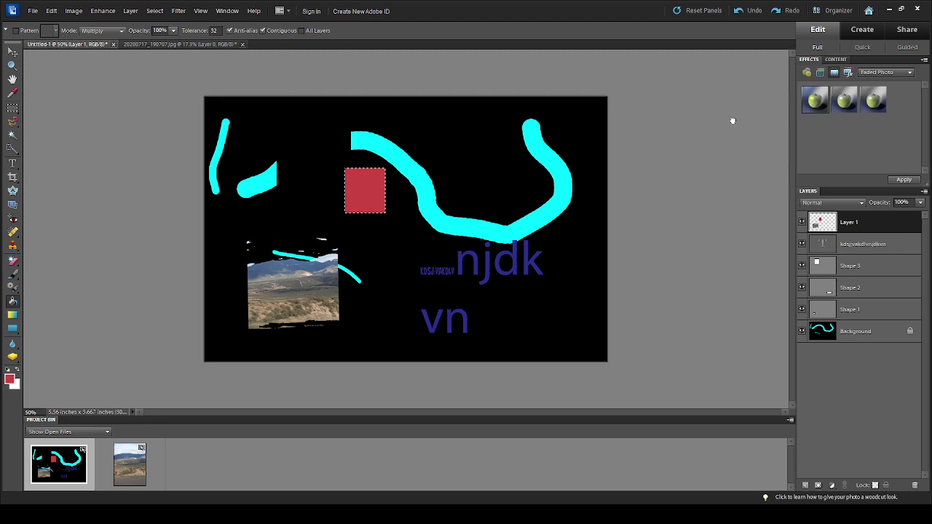
- Try Faded Photo effect variants on the red square, undoing the extra attempts
drag(574, 165, 503, 192)
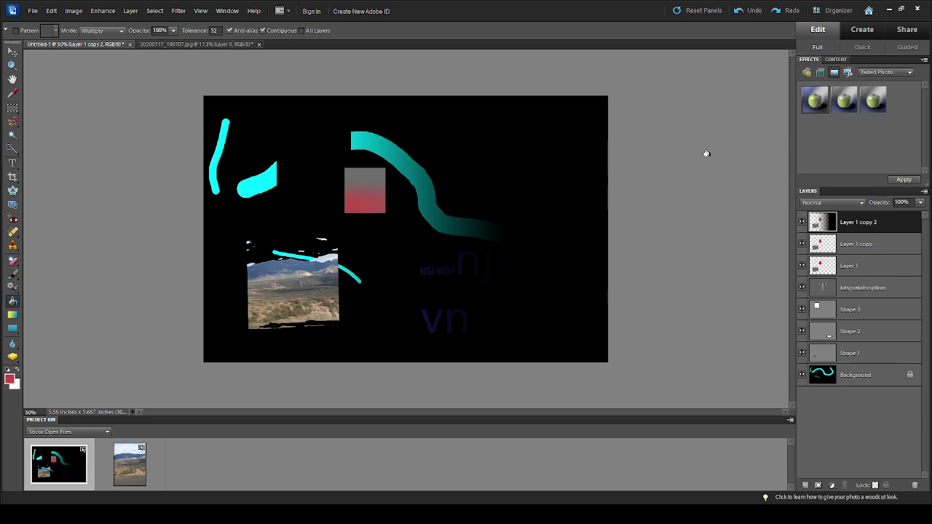
key(ctrl+z)
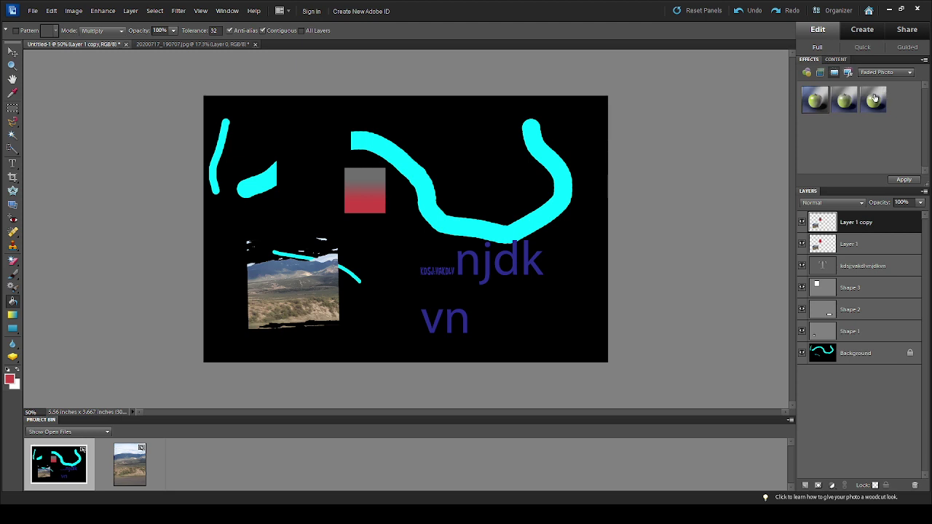
drag(874, 98, 568, 298)
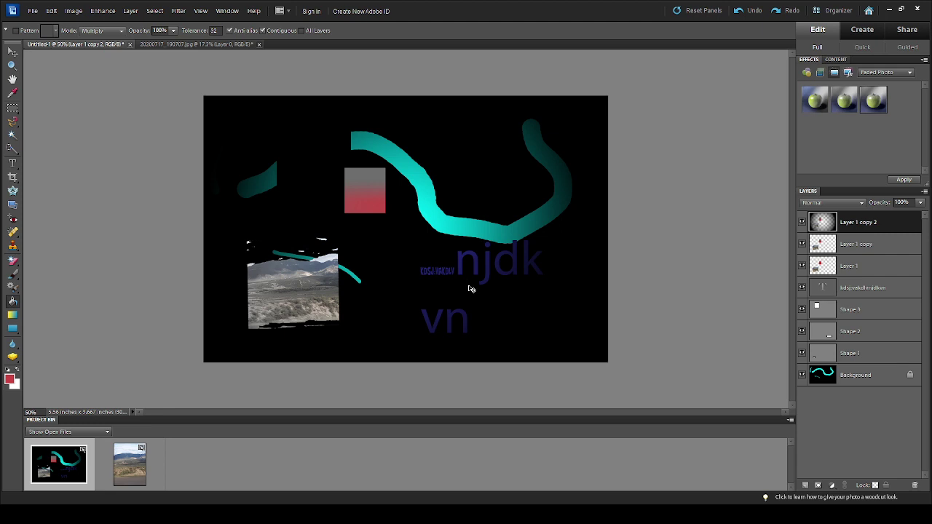
key(ctrl+z)
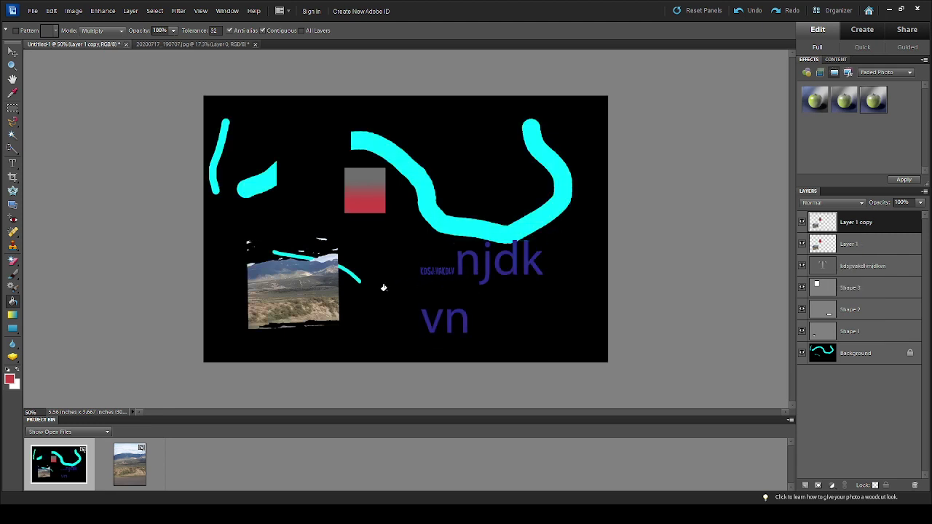
- Tint the photo's foreground red and move Shape 3 up directly beneath Layer 1 copy
click(300, 298)
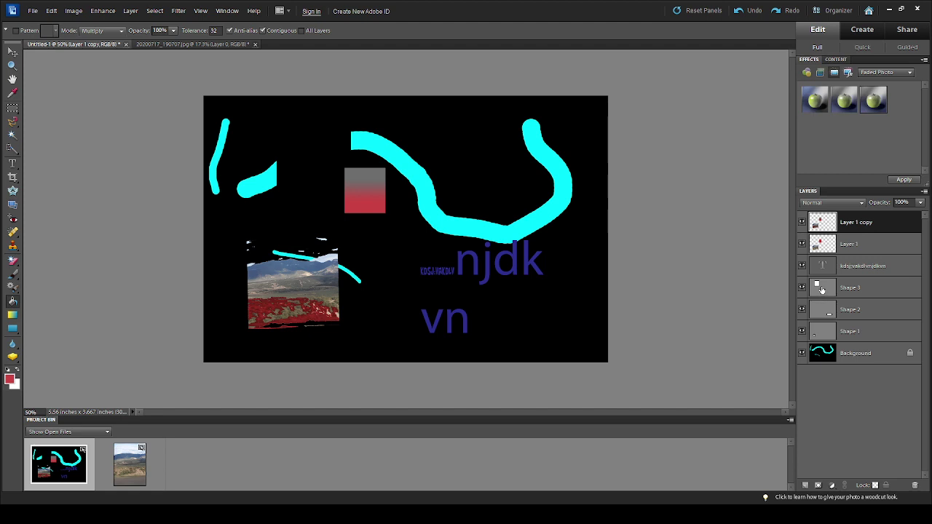
drag(821, 289, 821, 227)
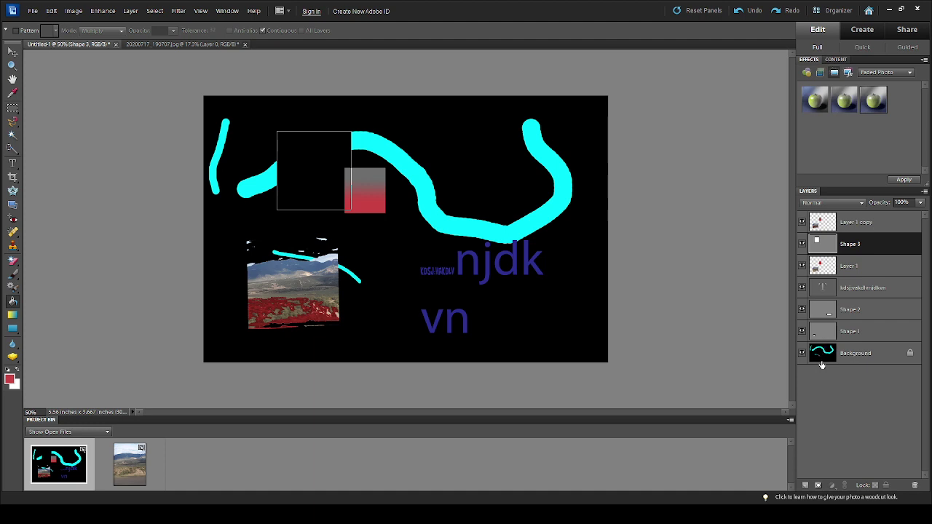
drag(824, 355, 821, 313)
click(827, 356)
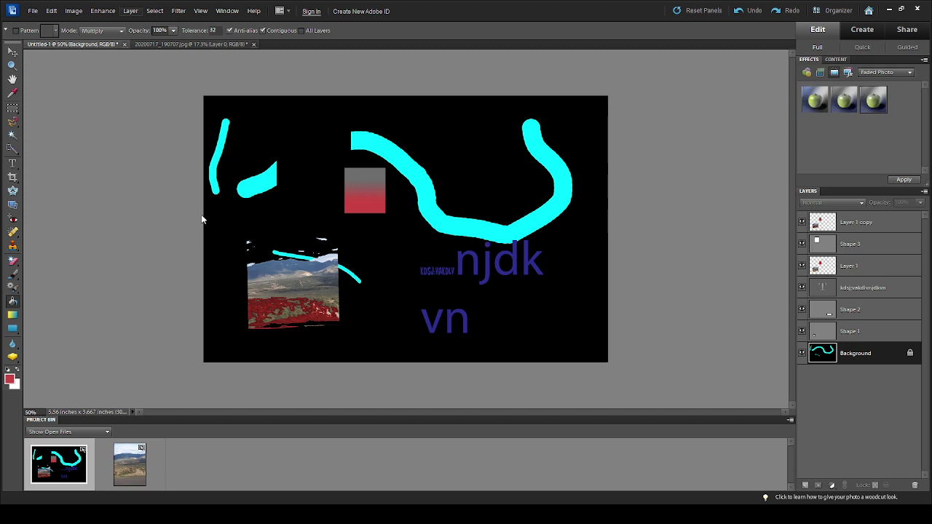
- Flatten all layers into a single Background layer with Ctrl+Shift+E
key(ctrl+shift+e)
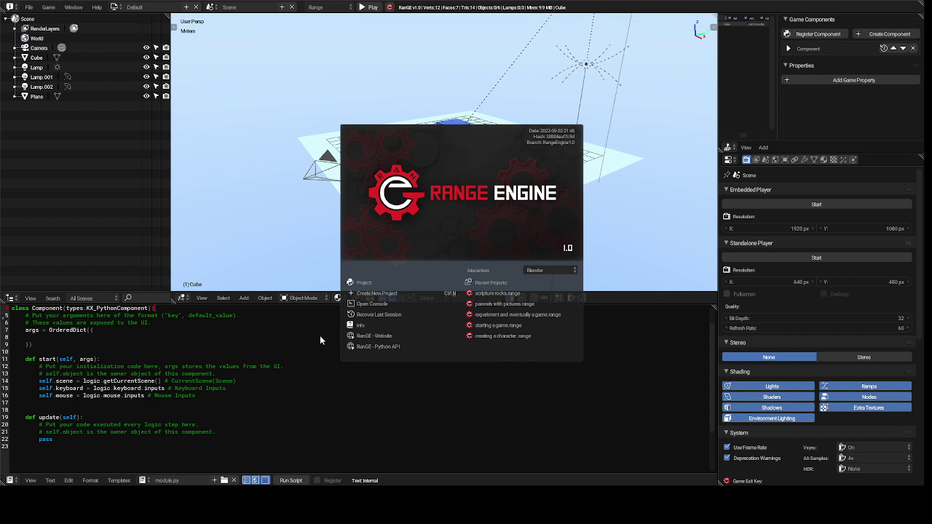
- Dismiss the splash, scale the cube down to about 0.245 and raise it above the grid
click(281, 264)
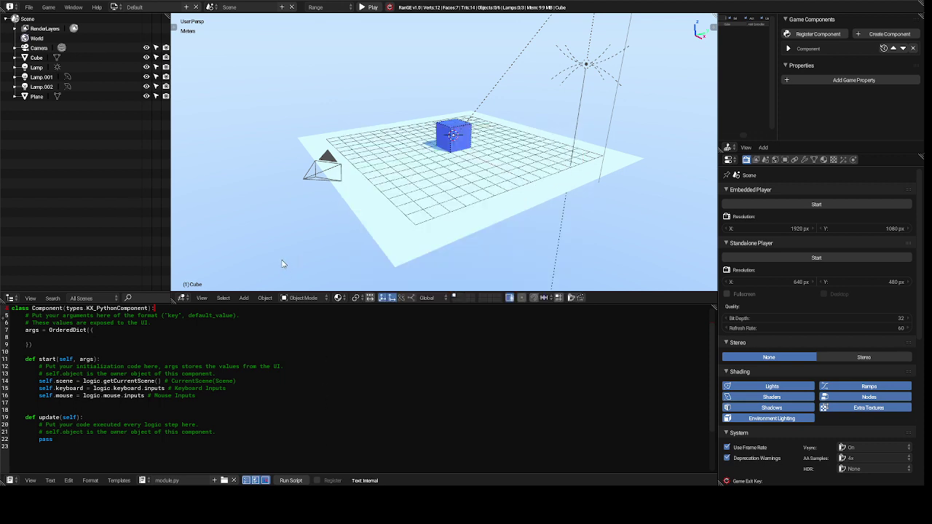
click(464, 137)
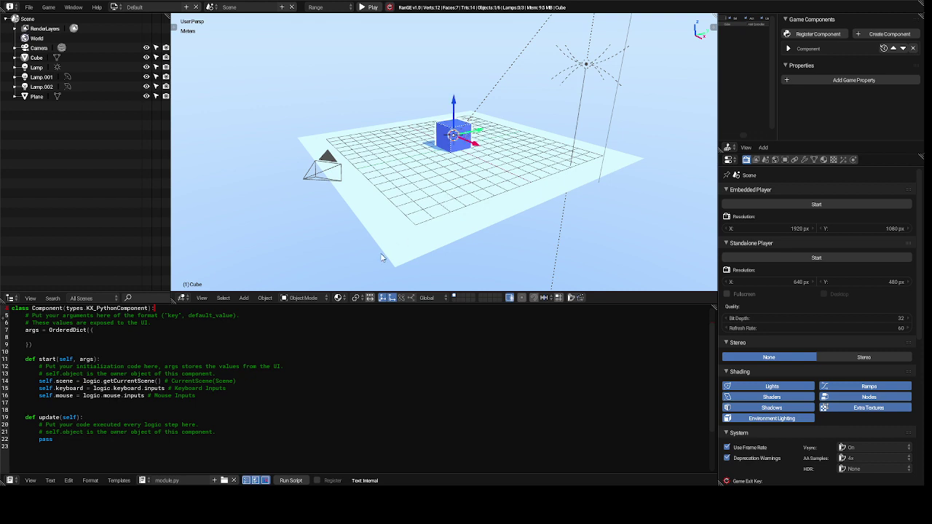
key(s)
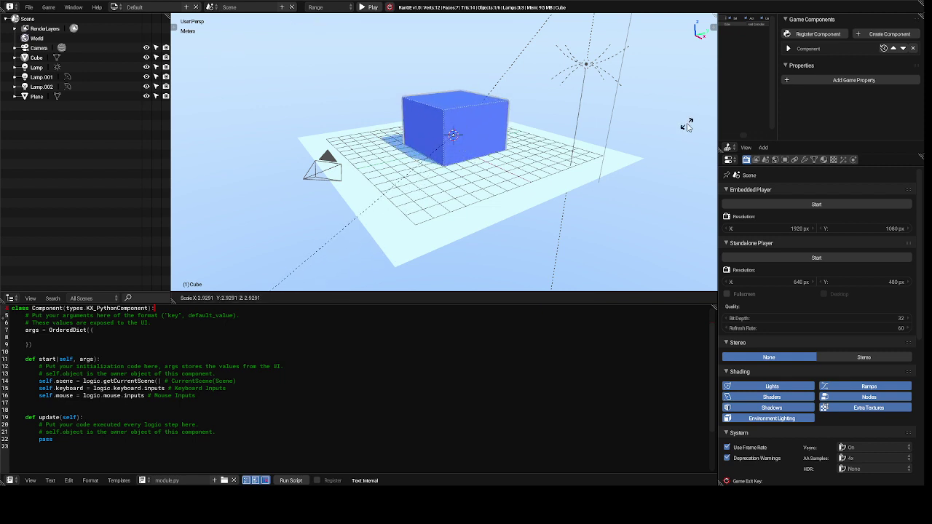
click(555, 280)
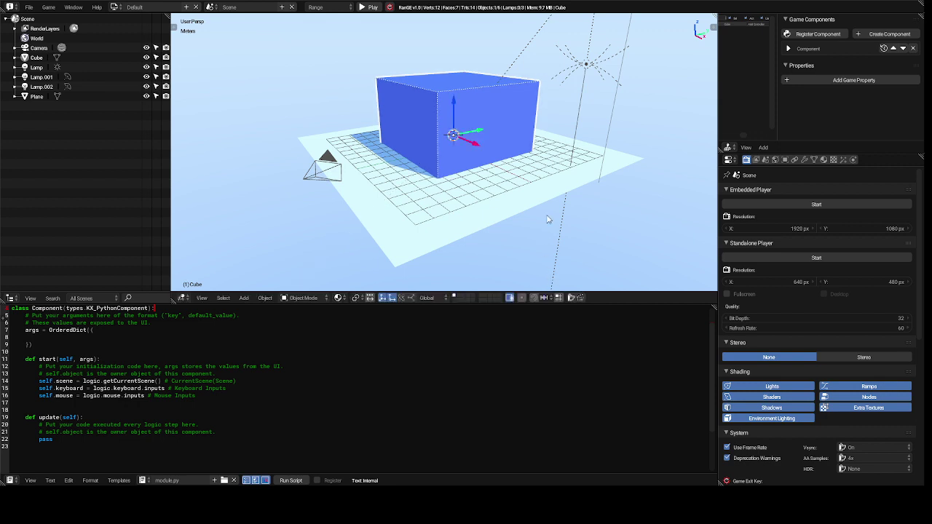
key(s)
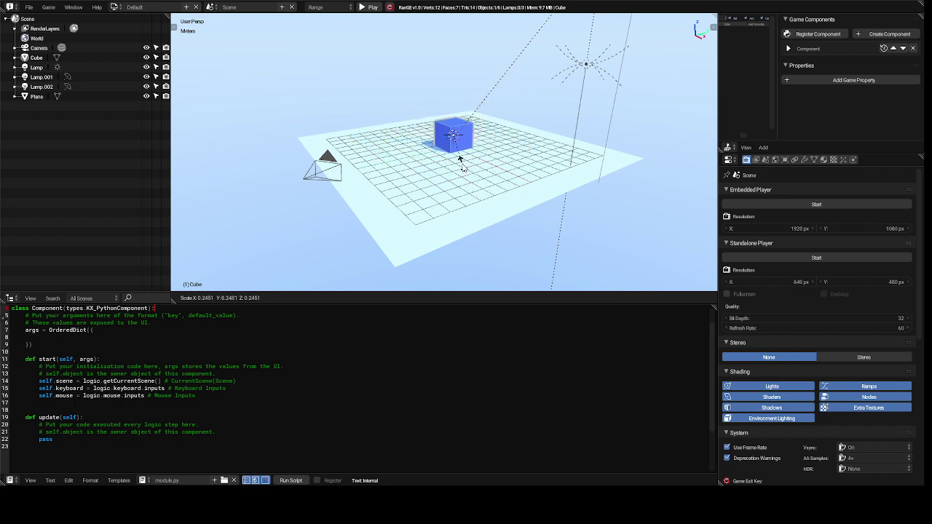
click(460, 161)
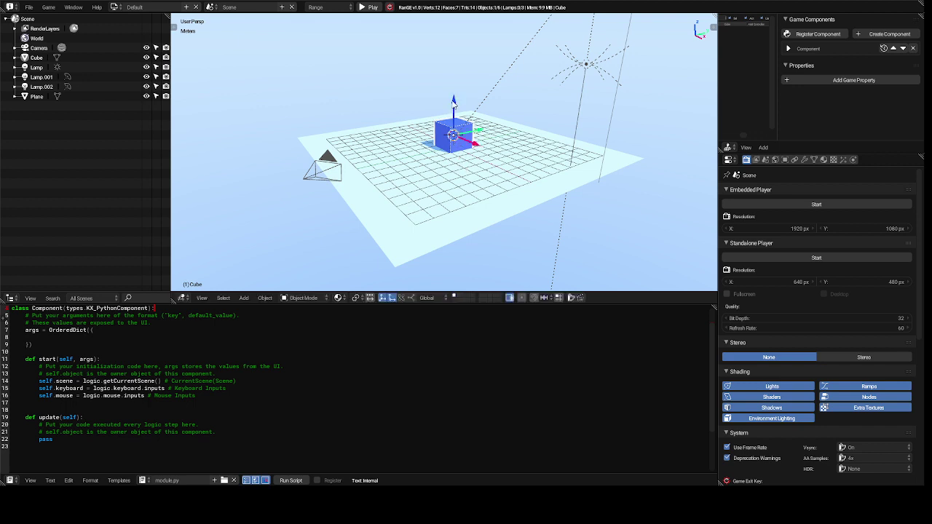
drag(453, 102, 444, 88)
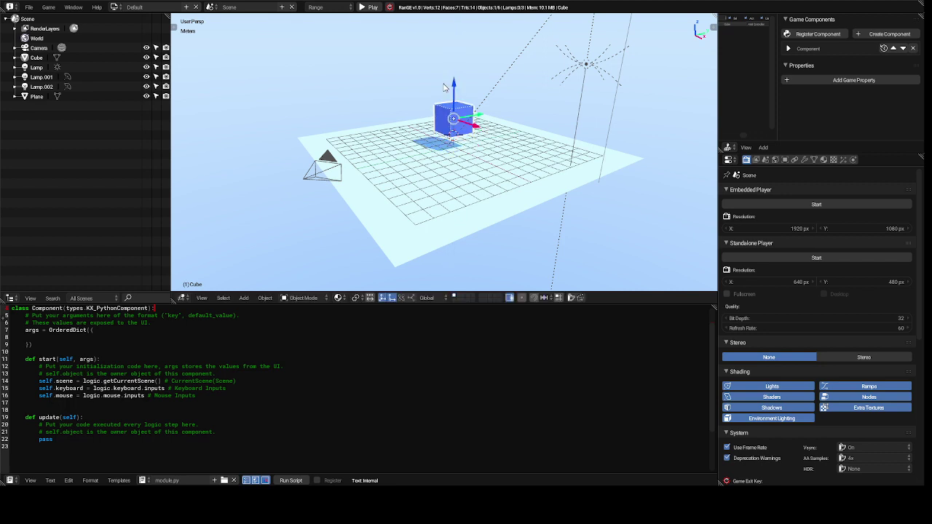
- Stretch the cube along Y, then scale it by 9 along Z into a tall wall
key(s)
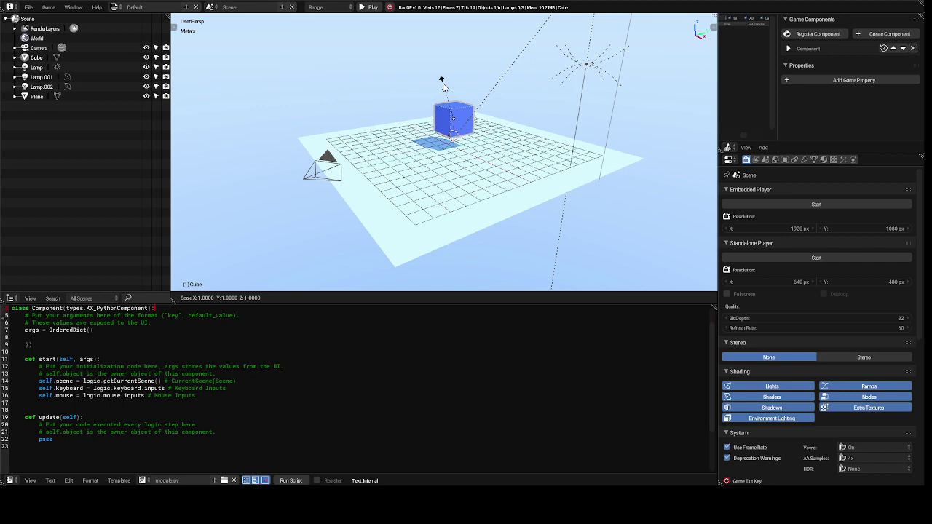
key(y)
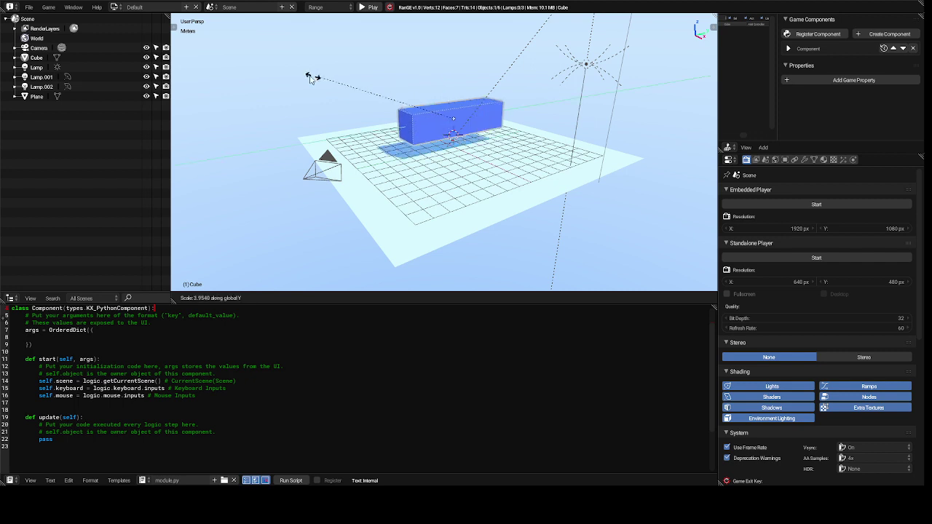
click(560, 155)
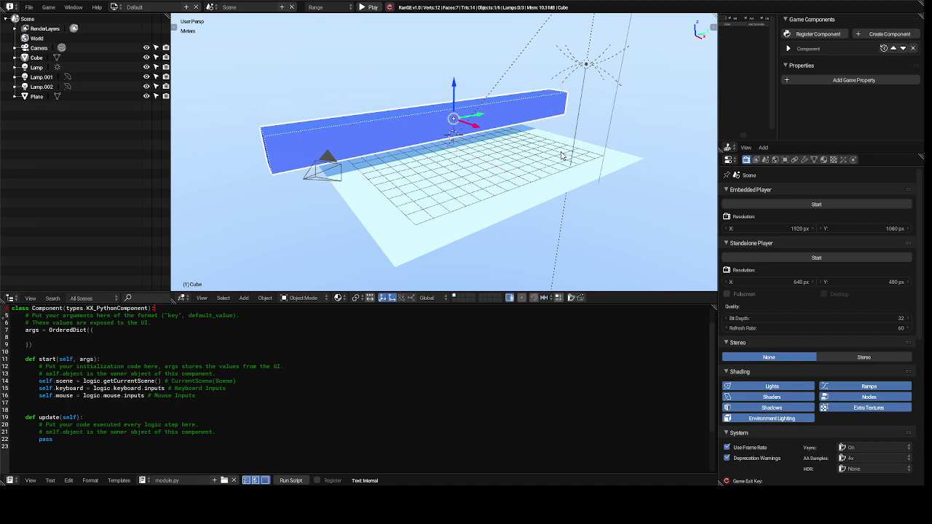
key(s)
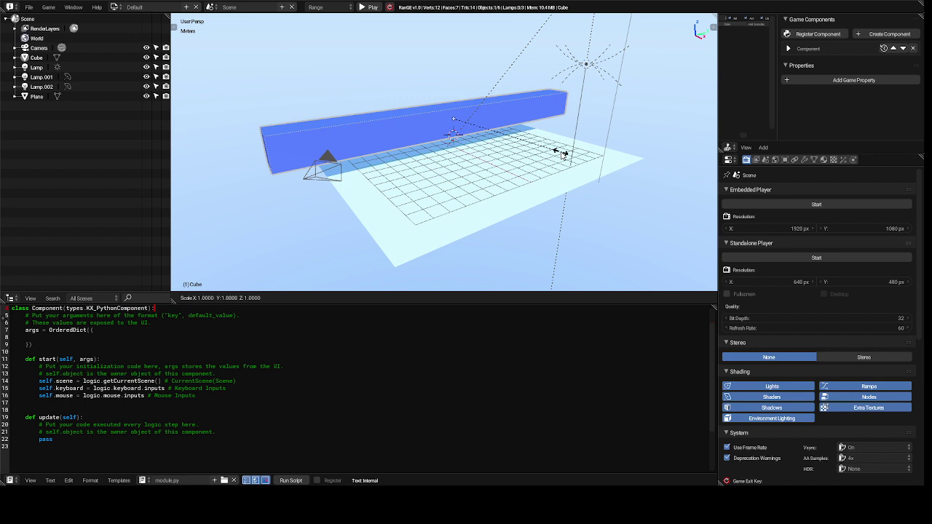
key(z)
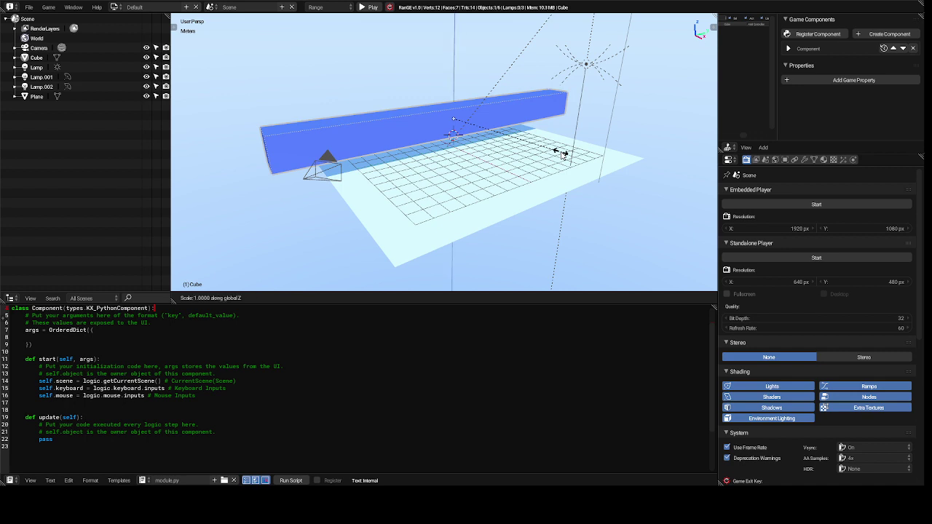
text(9)
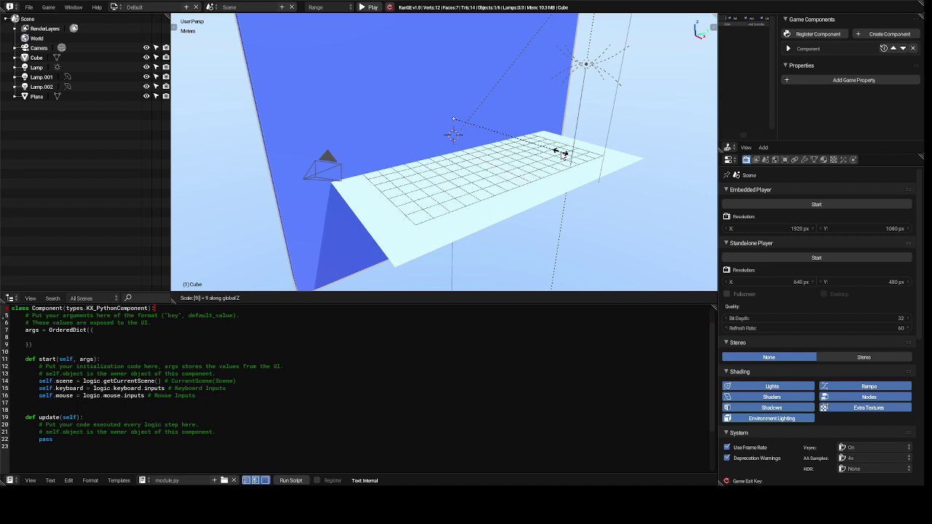
key(Return)
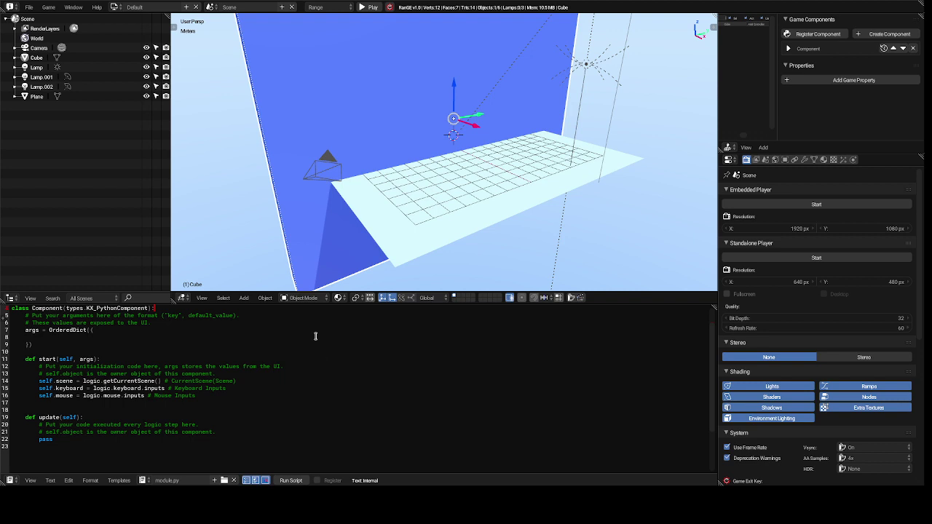
- Switch the wall to Edit Mode and apply Mesh > UV Unwrap > Unwrap
click(304, 298)
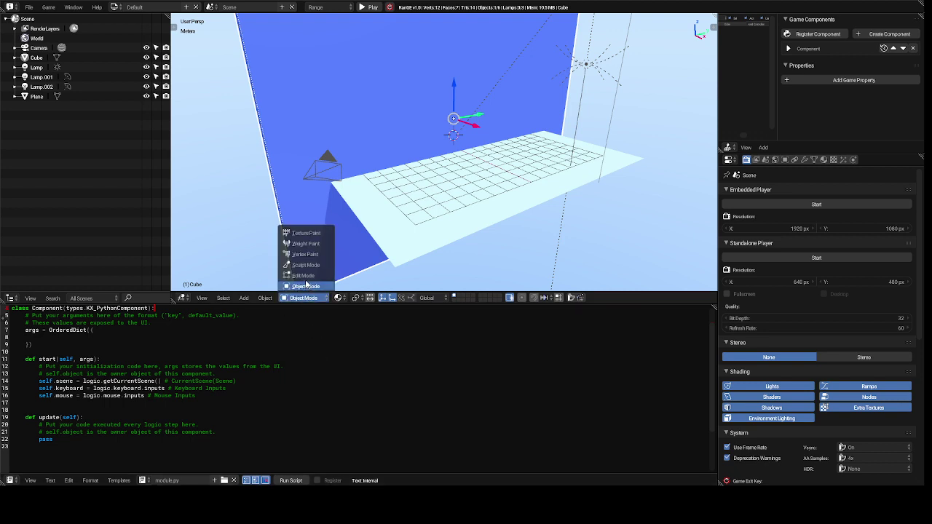
click(304, 276)
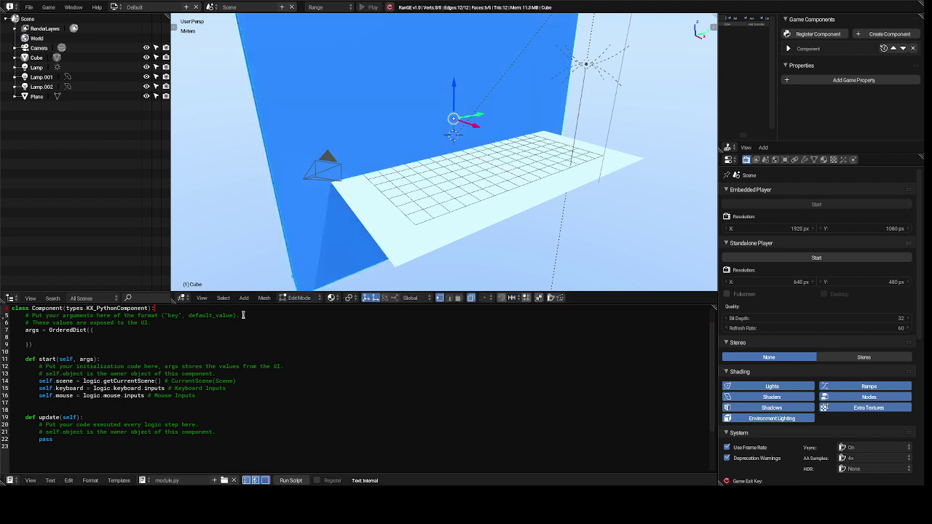
click(264, 299)
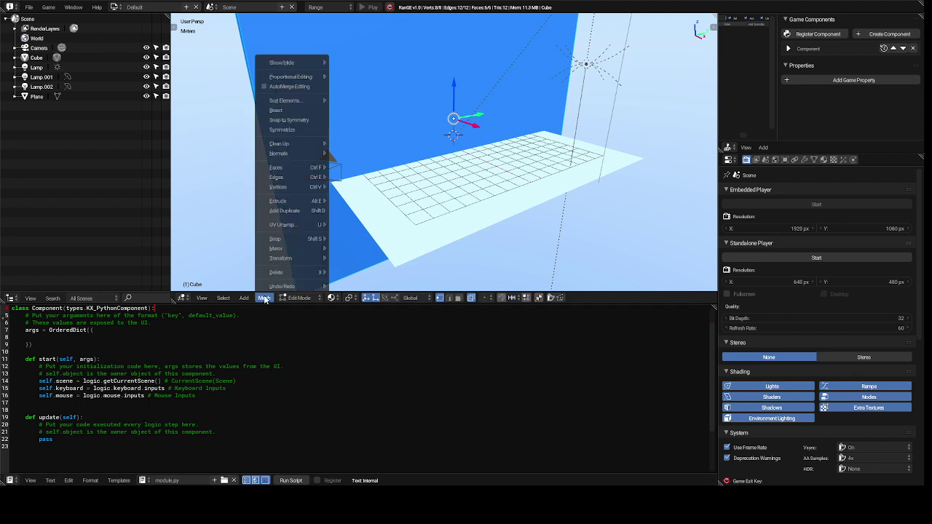
mouse_move(295, 226)
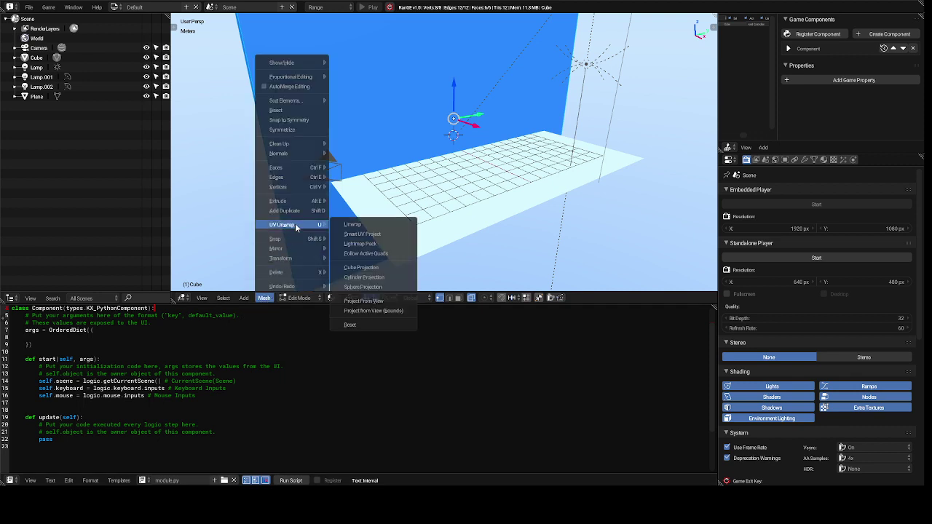
click(355, 226)
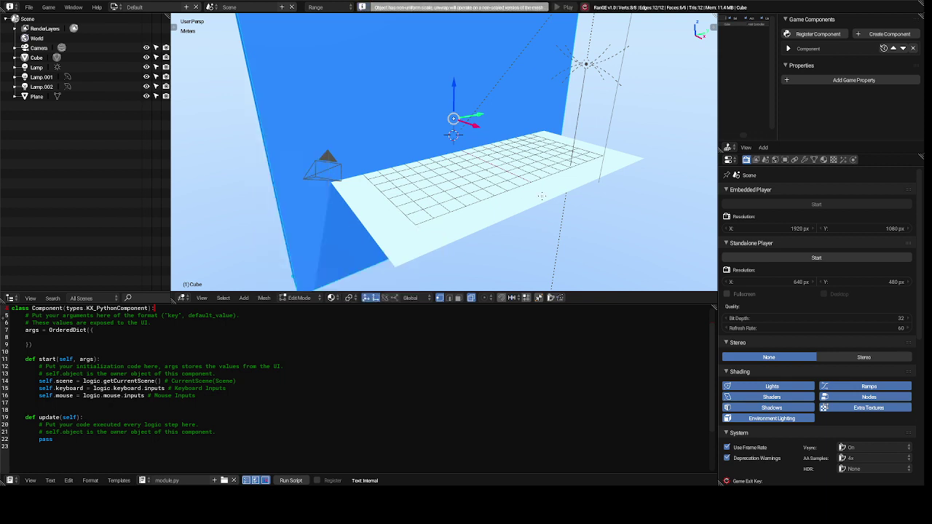
- Create a new image texture named Texture and start loading an image file for it
click(833, 159)
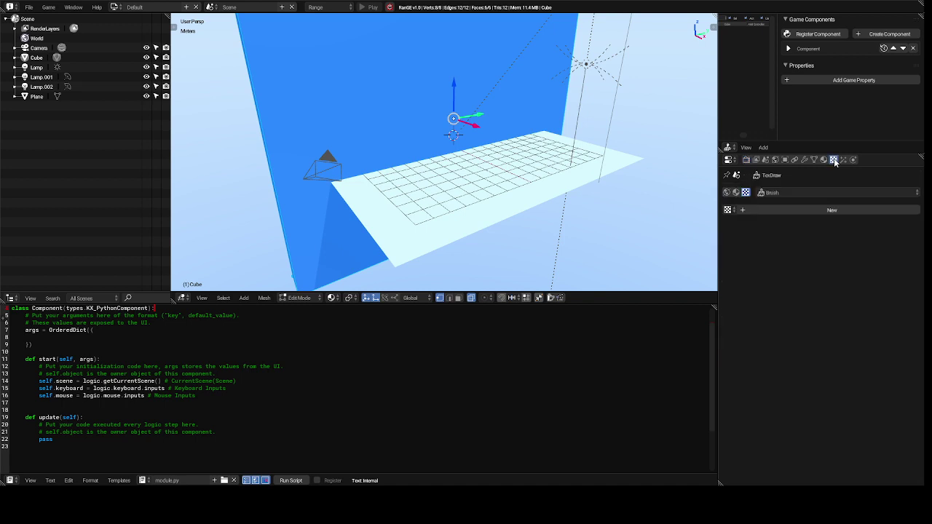
click(823, 214)
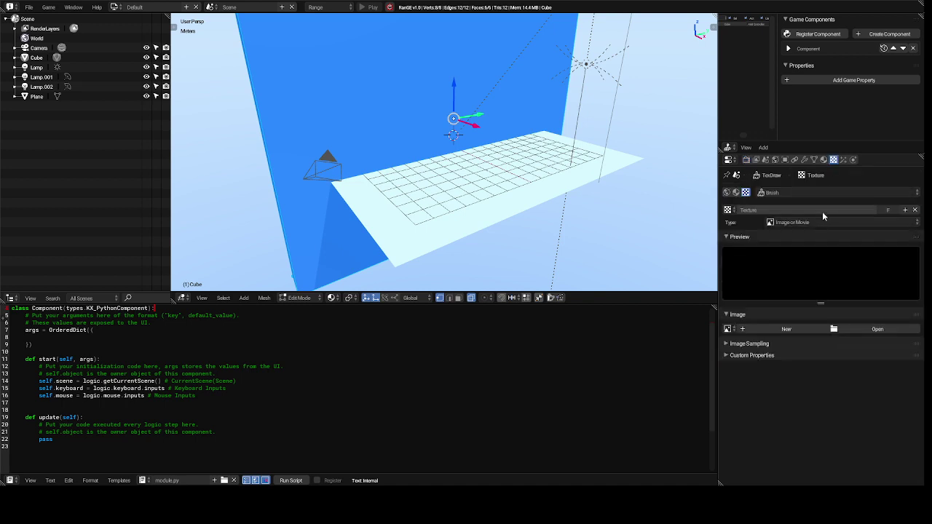
click(878, 329)
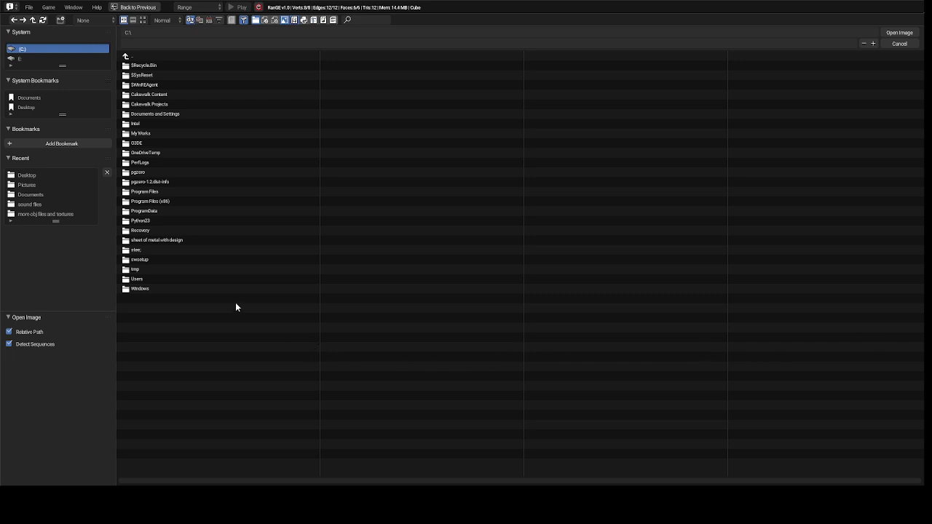
- Load stuffv for range engine.psd from the Desktop folder into the texture
click(43, 174)
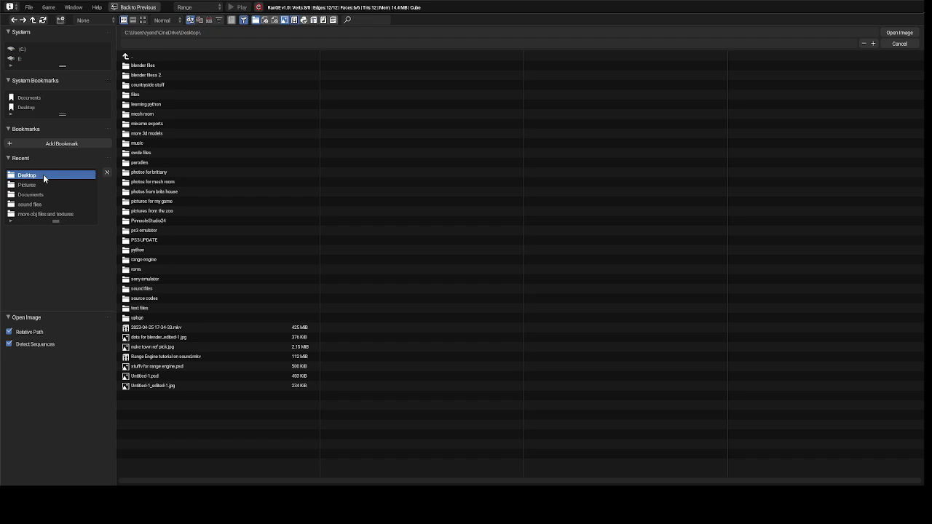
click(160, 367)
double_click(159, 367)
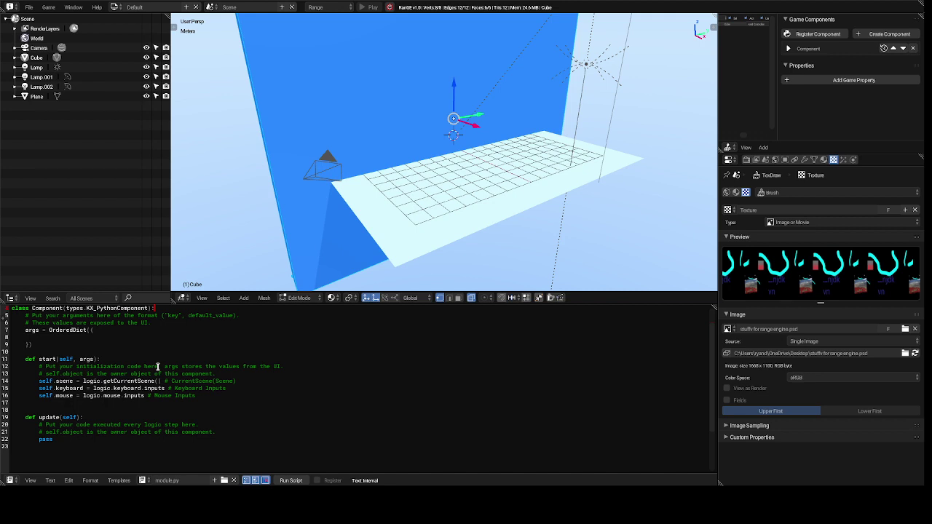
- Link the existing image texture 'Texture' to the cube's material slot, then show the World textures
click(735, 192)
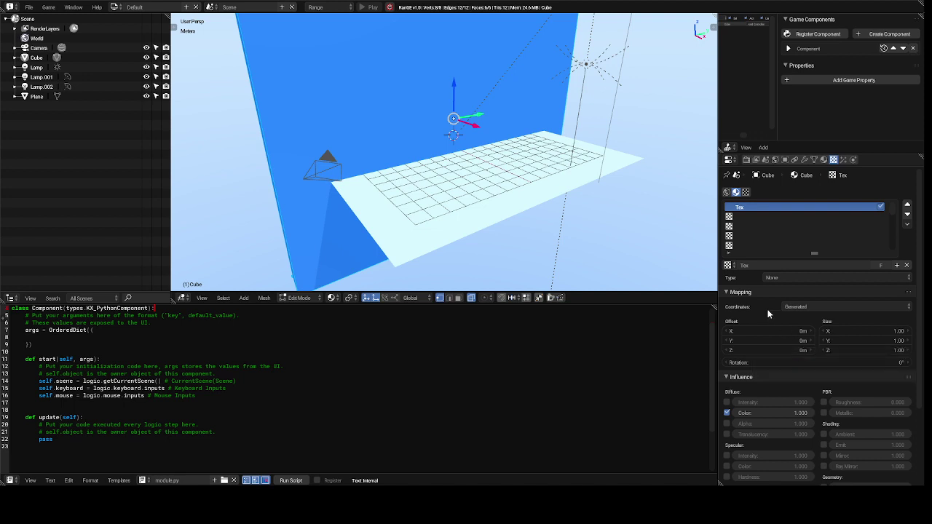
click(727, 265)
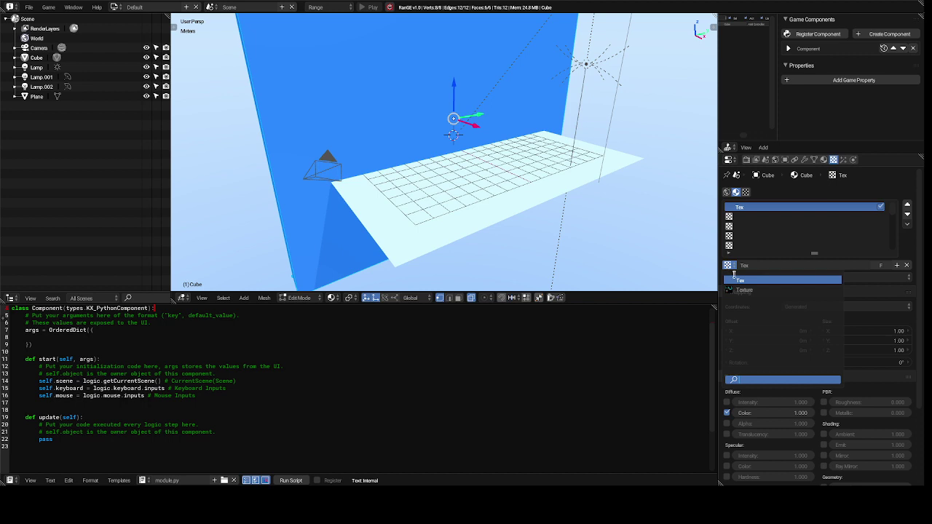
click(744, 290)
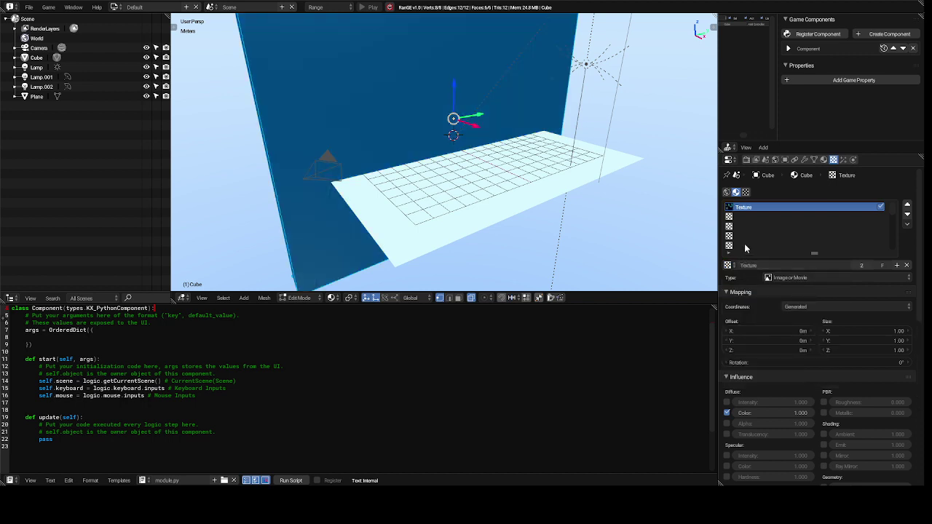
click(726, 193)
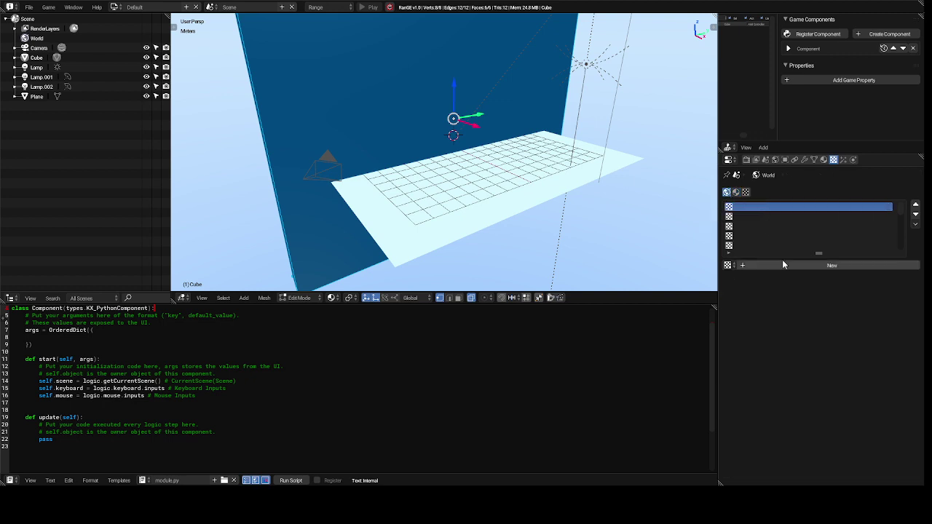
- Assign 'Texture' as the world texture and split the 3D viewport into two stacked views
click(725, 265)
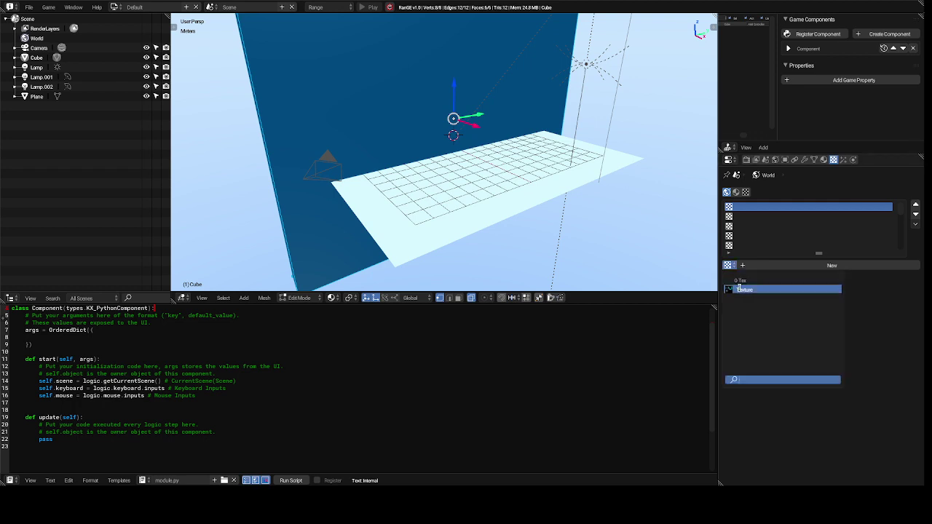
click(742, 290)
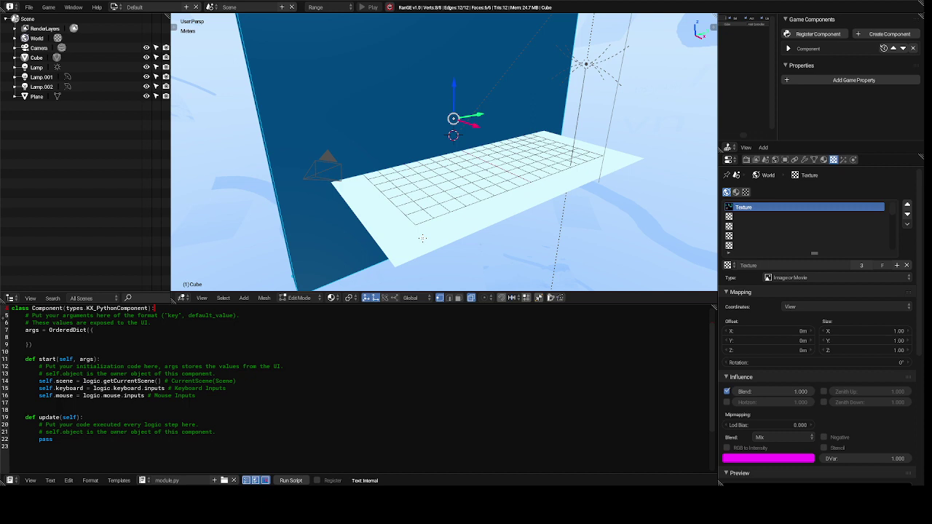
key(KP_4)
key(KP_4)
key(KP_4)
key(KP_4)
key(KP_4)
key(KP_4)
key(KP_4)
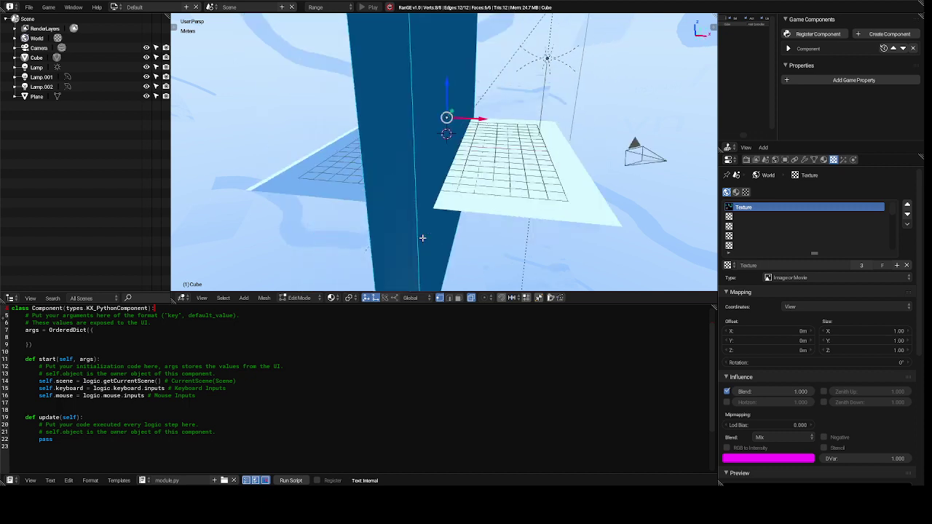
key(KP_4)
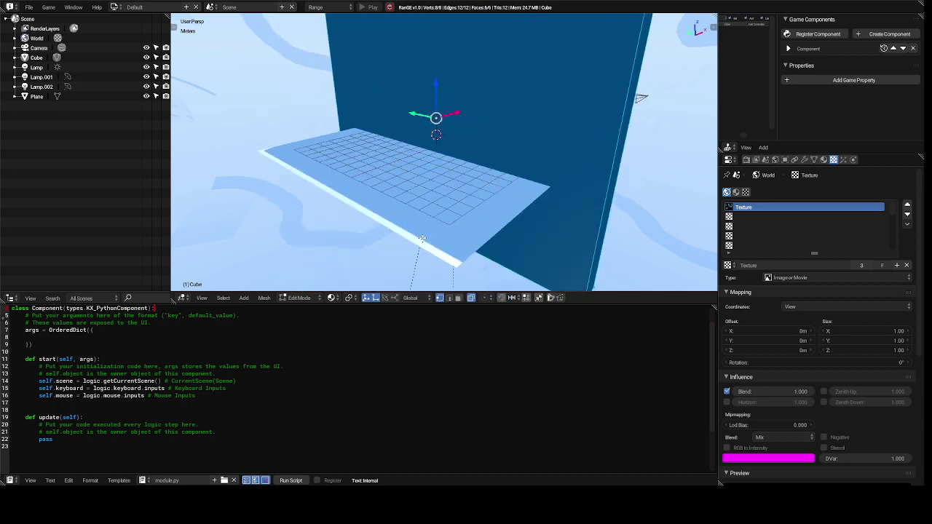
key(KP_4)
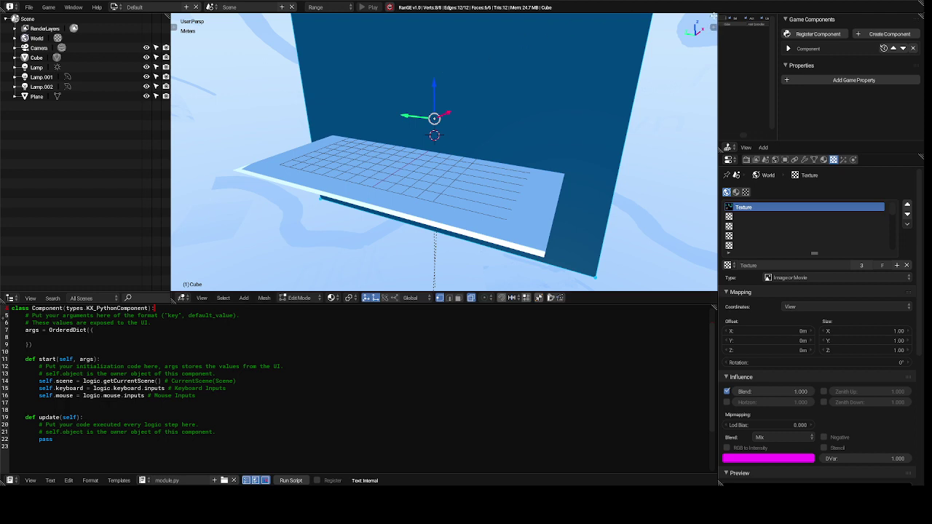
drag(714, 14, 695, 157)
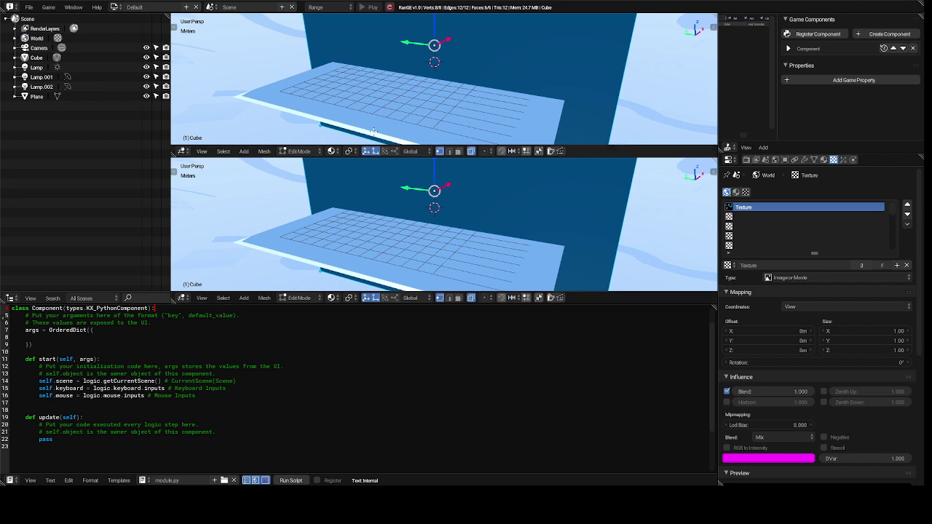
- Change the upper view to the UV/Image Editor and bring up its Open Image file browser
click(183, 151)
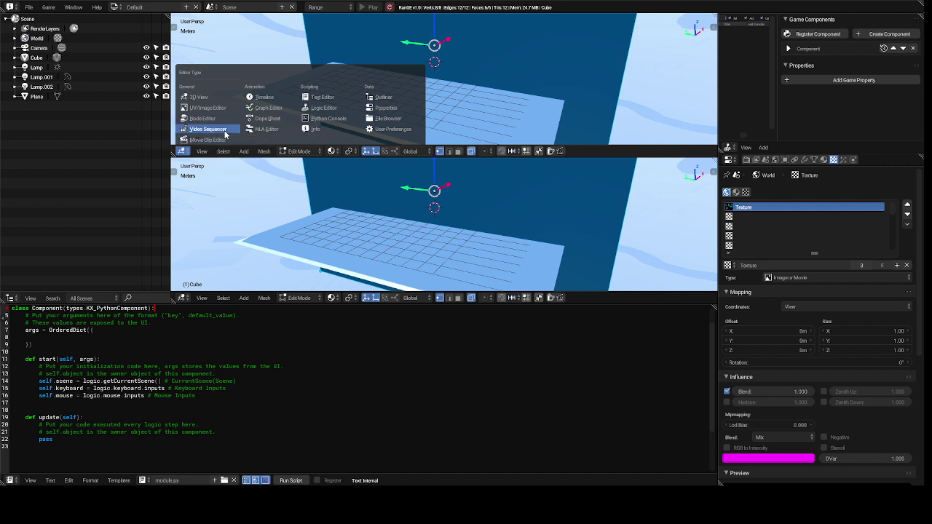
click(208, 107)
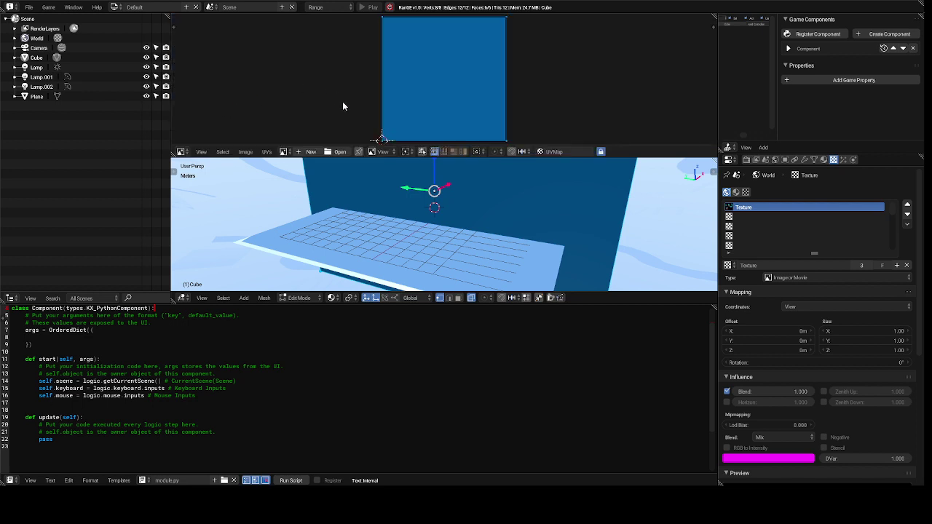
click(334, 153)
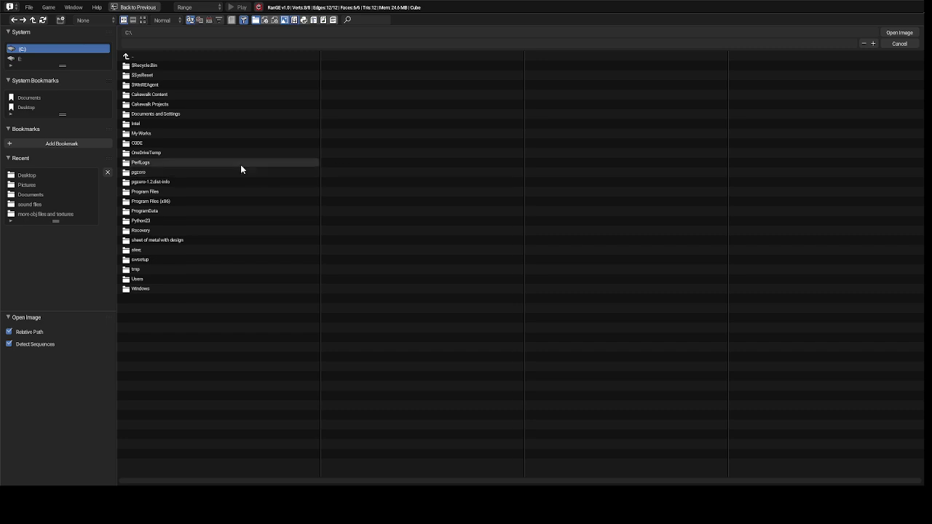
- Open 'stuffv for range engine.psd' from the Desktop in the image editor
click(65, 176)
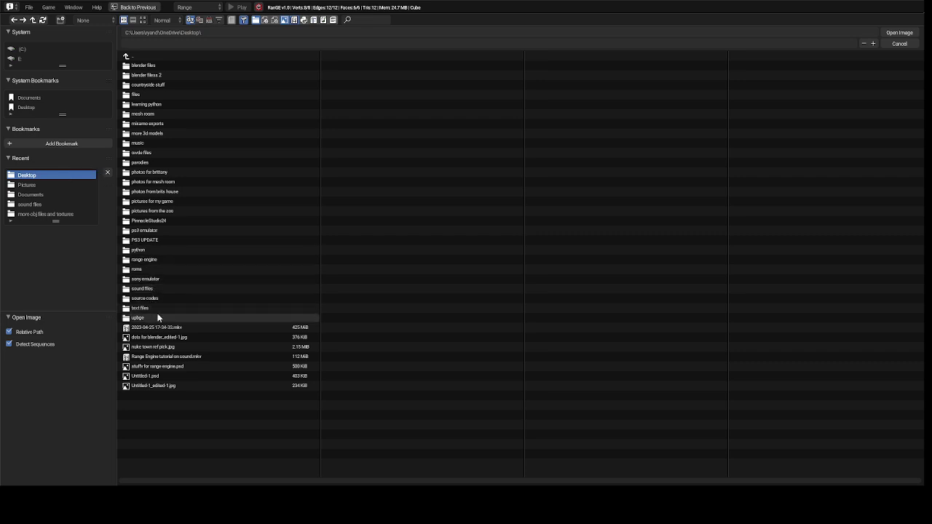
click(164, 369)
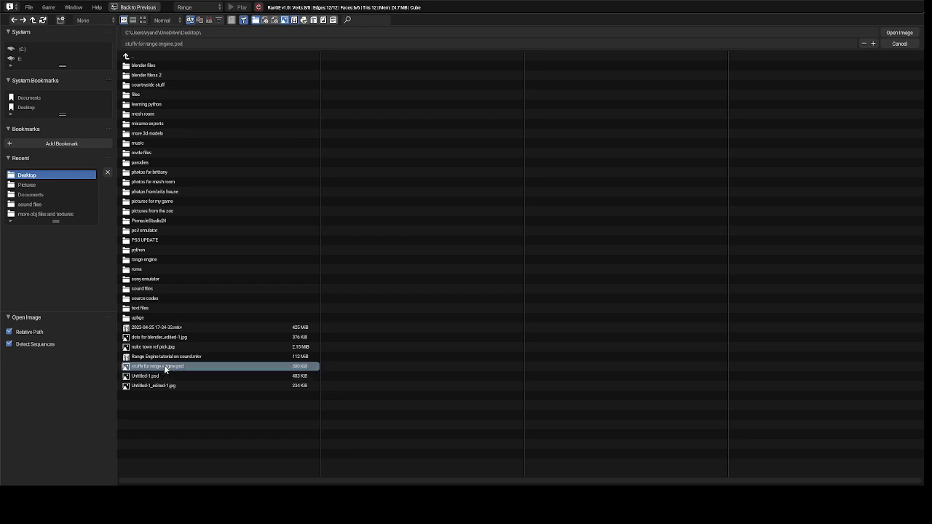
double_click(165, 368)
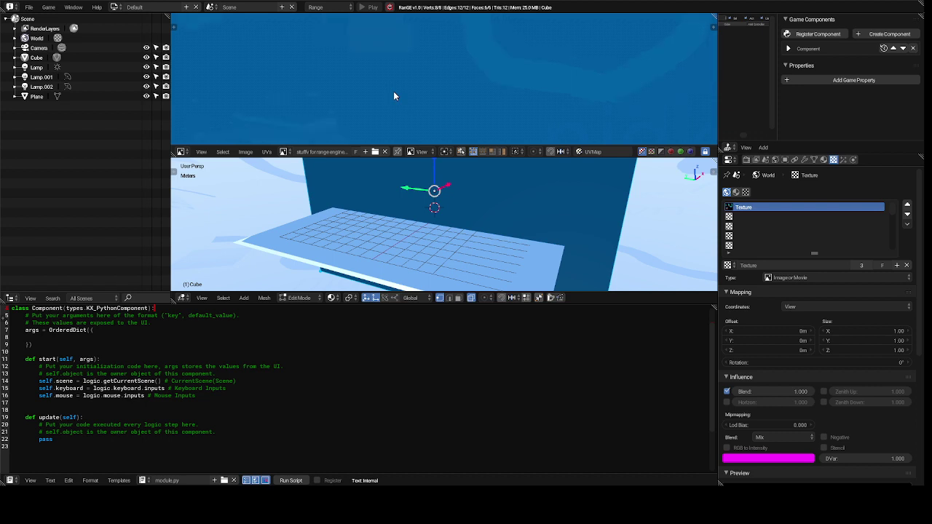
- Zoom out the image editor and scale the cube wall down to about 0.288
scroll(393, 96, down, 4)
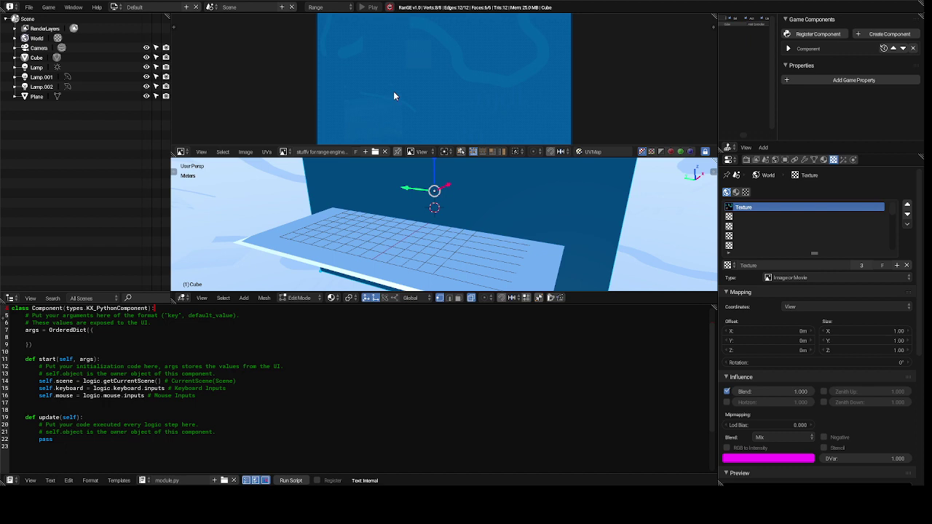
scroll(393, 96, down, 3)
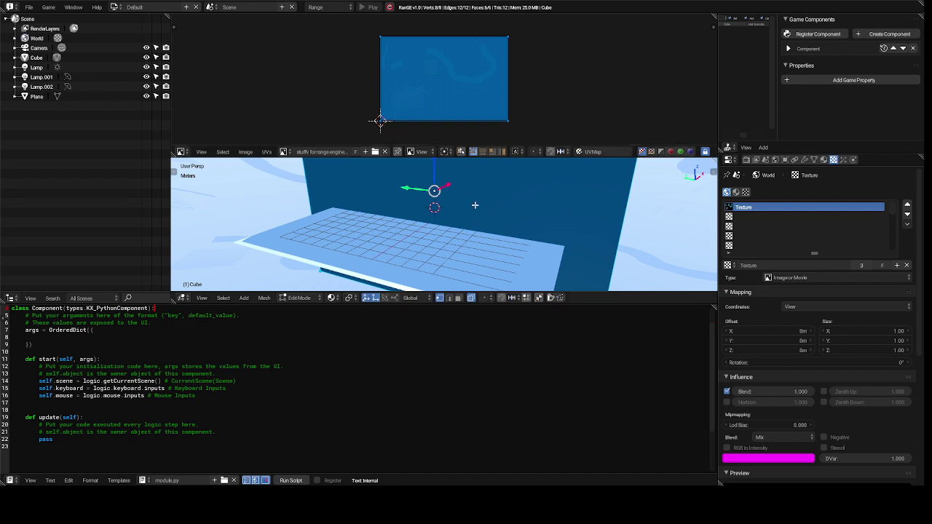
key(s)
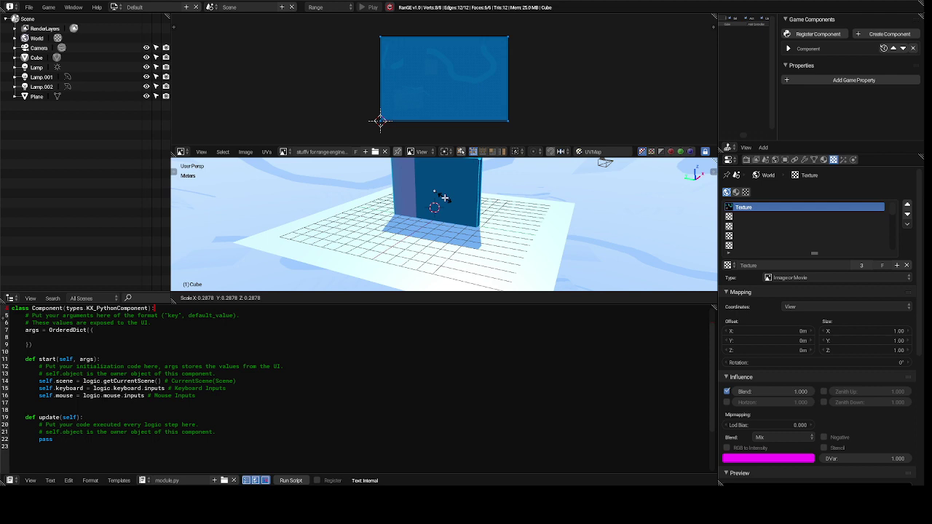
- Confirm the wall's reduced size and orbit to a lower frontal view of it
click(442, 197)
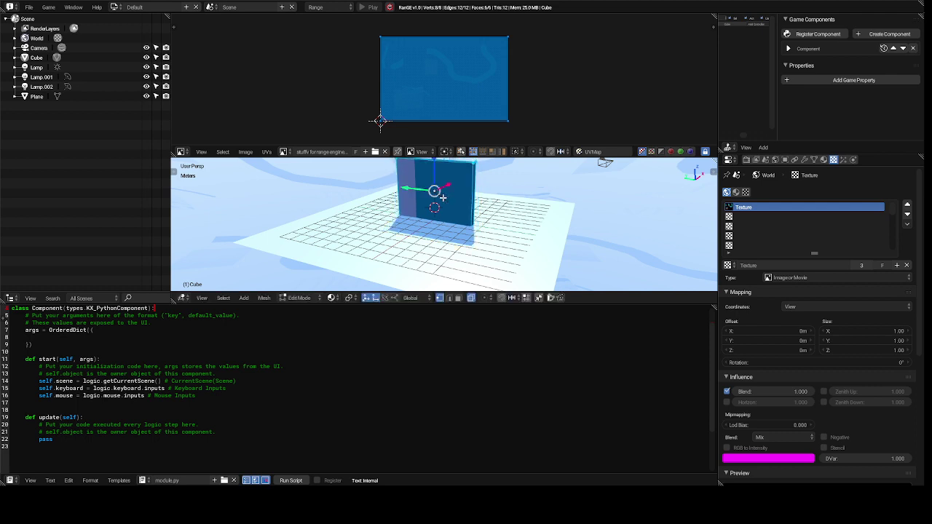
scroll(442, 197, up, 8)
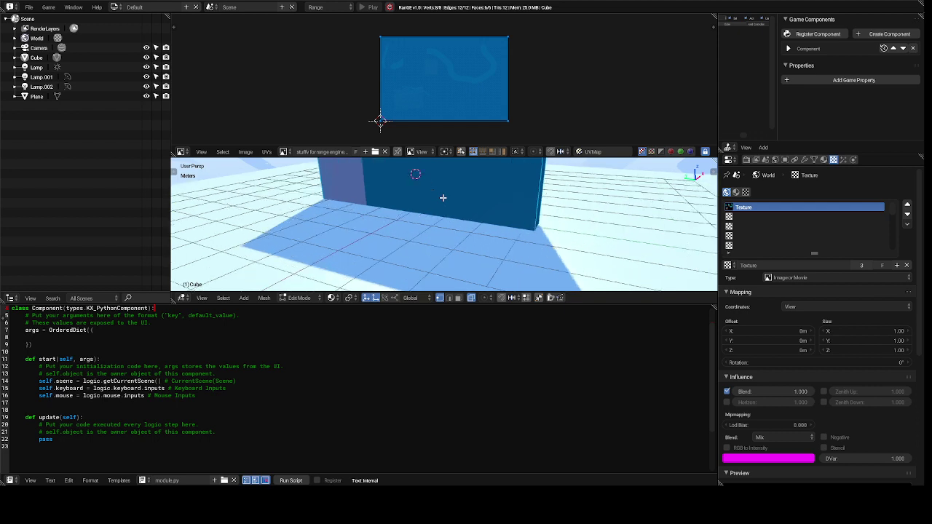
key(KP_4)
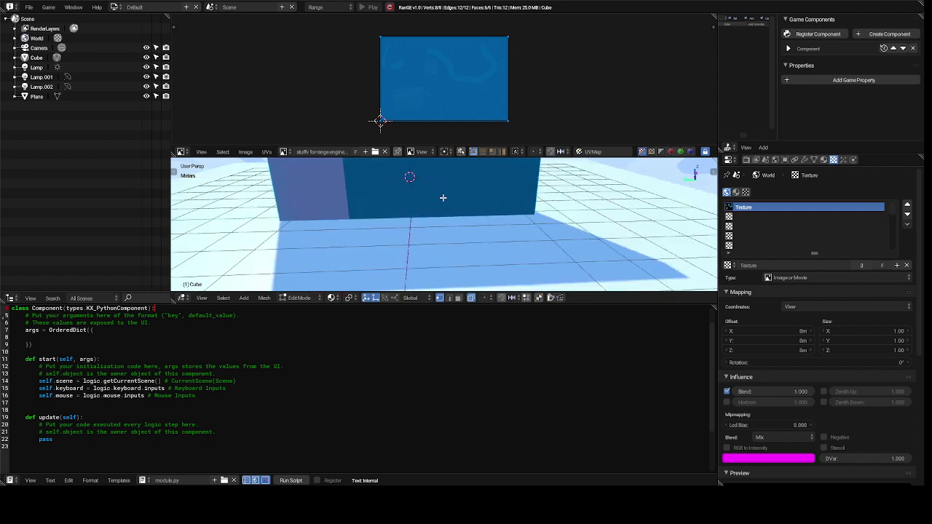
key(KP_8)
key(KP_8)
key(KP_8)
key(KP_8)
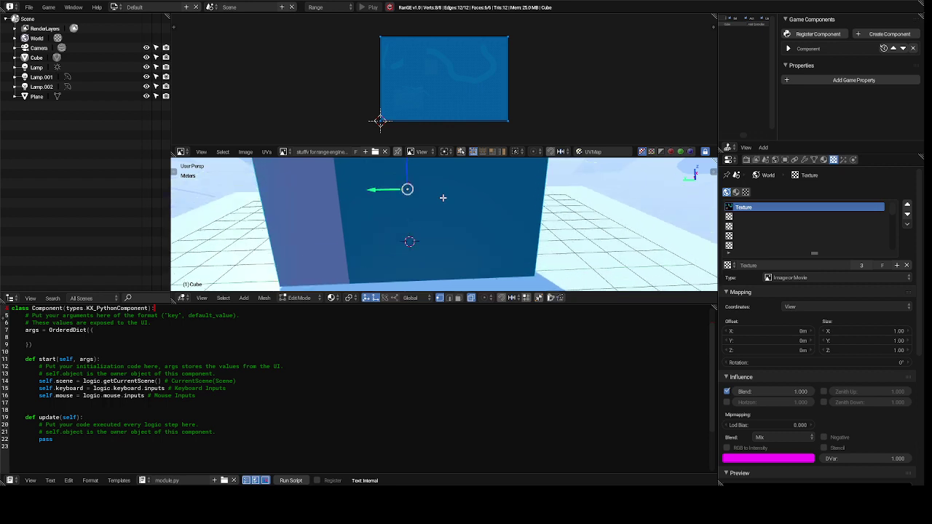
key(KP_8)
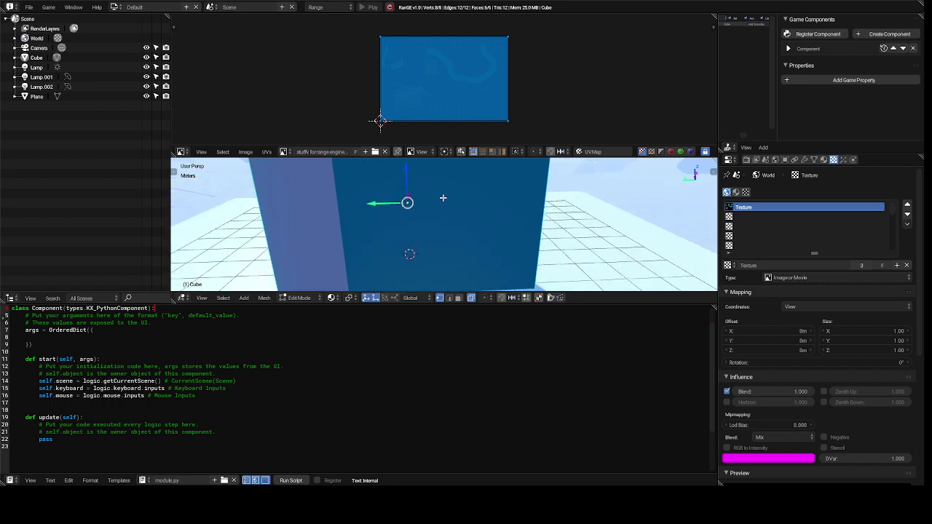
scroll(443, 197, down, 5)
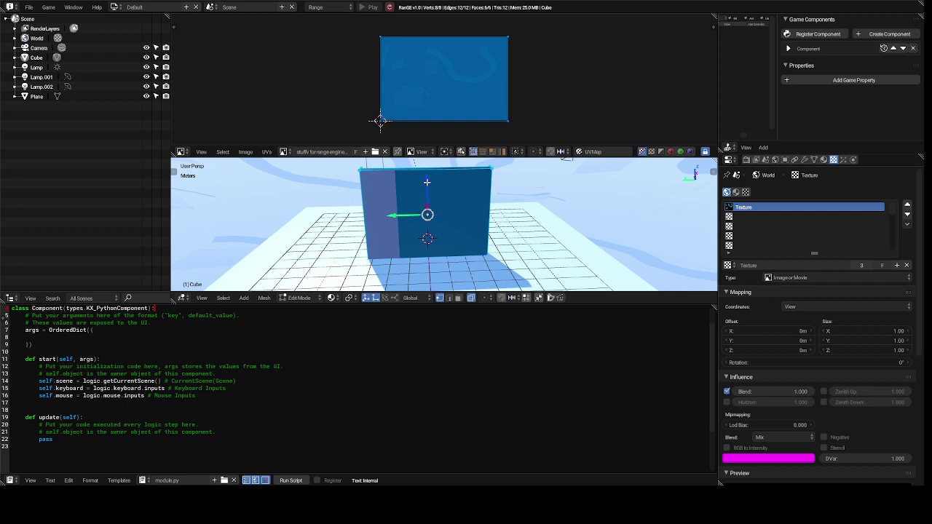
- Raise the cube above the floor along Z and scale it down to about half again
drag(427, 182, 420, 170)
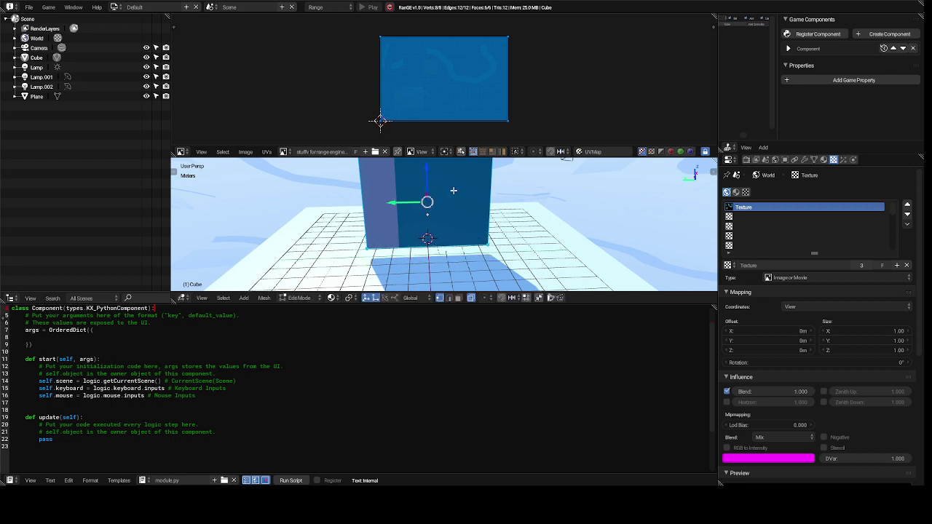
key(s)
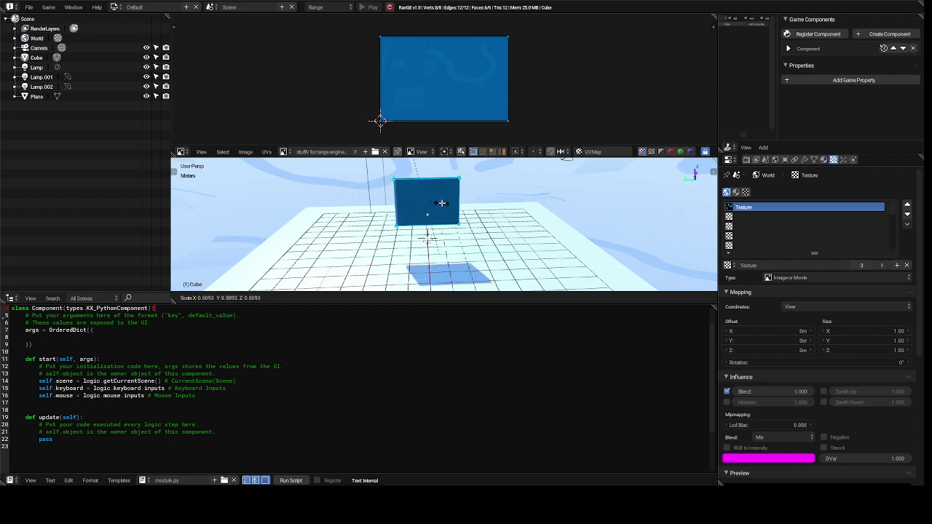
click(441, 203)
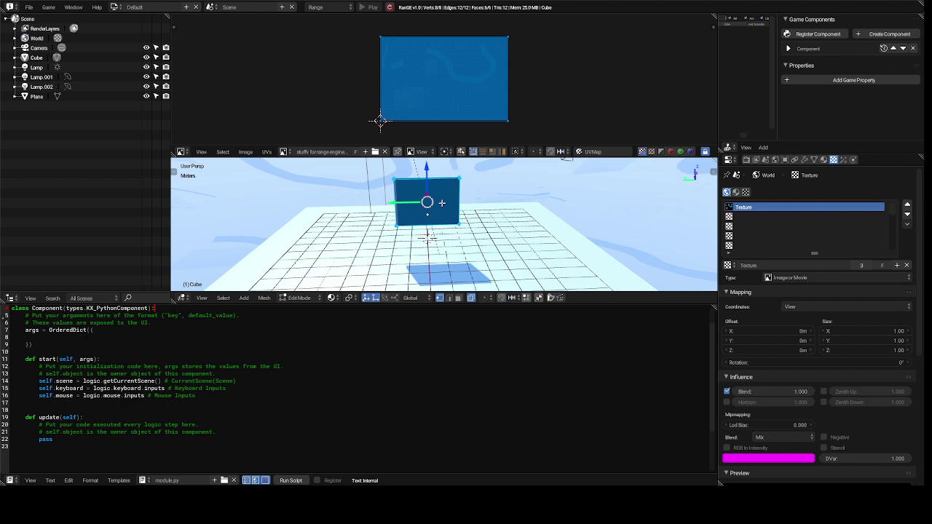
key(KP_4)
key(KP_4)
key(KP_4)
key(KP_4)
key(KP_4)
key(KP_4)
key(KP_4)
key(KP_4)
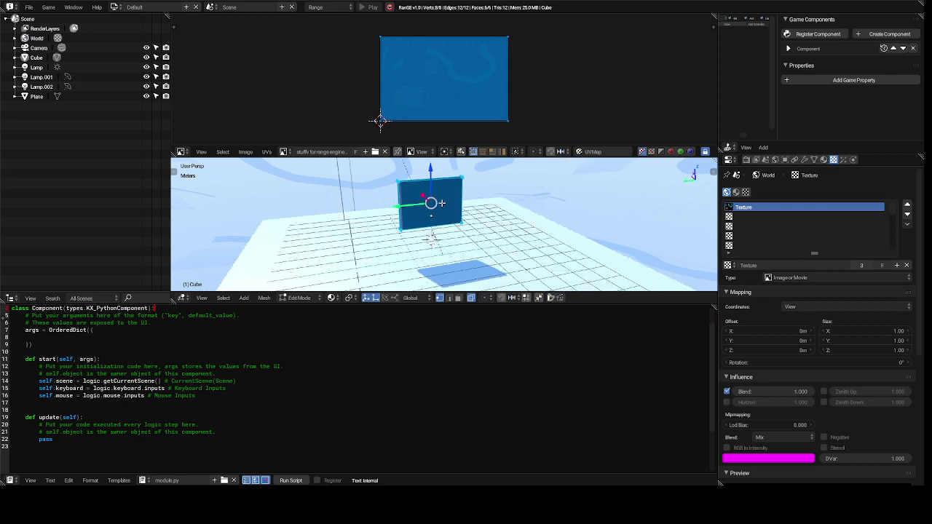
key(KP_4)
key(KP_4)
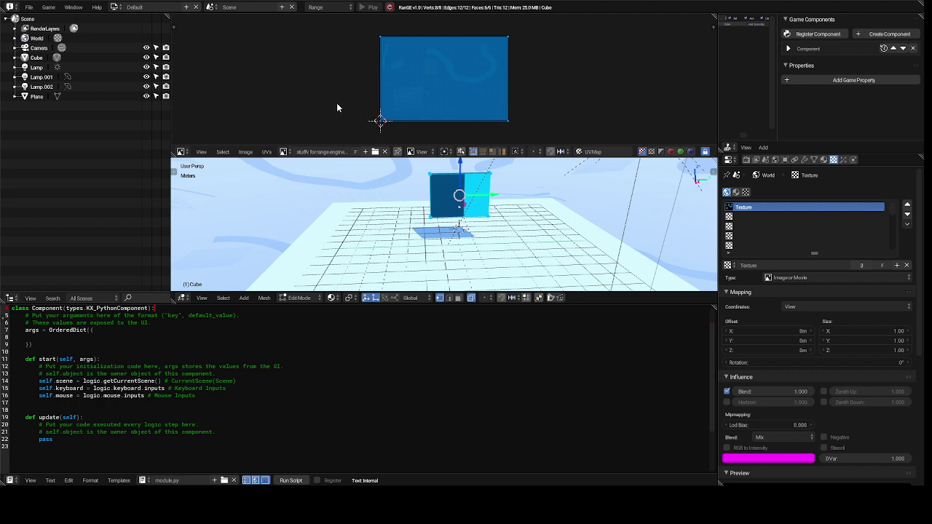
- Choose Blender Render from the render engine dropdown in the top header
click(327, 7)
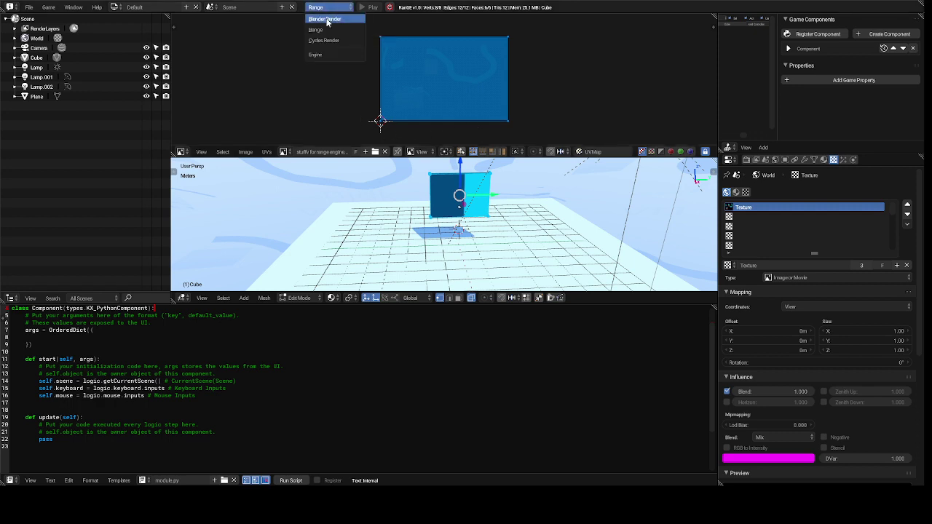
click(326, 18)
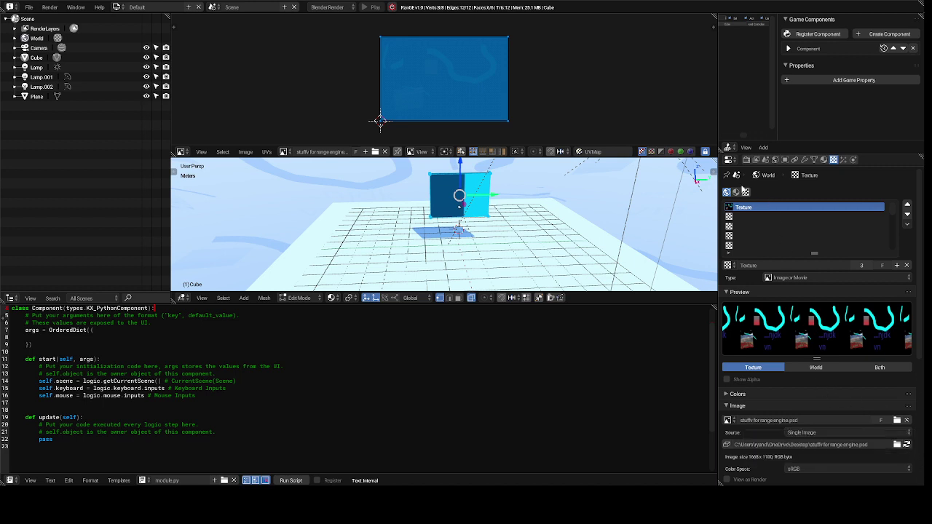
- Render the scene from the Render properties, showing the block's shadow on the light blue floor
click(726, 193)
click(746, 160)
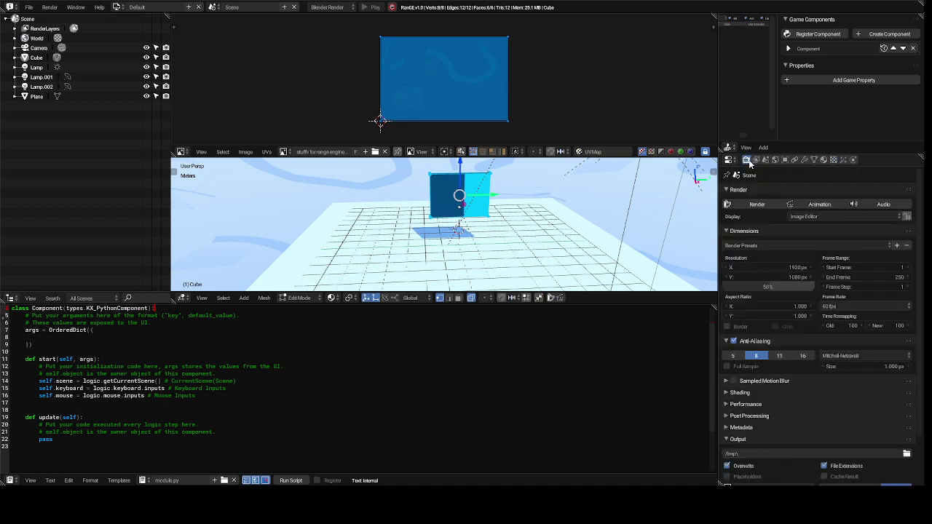
click(757, 207)
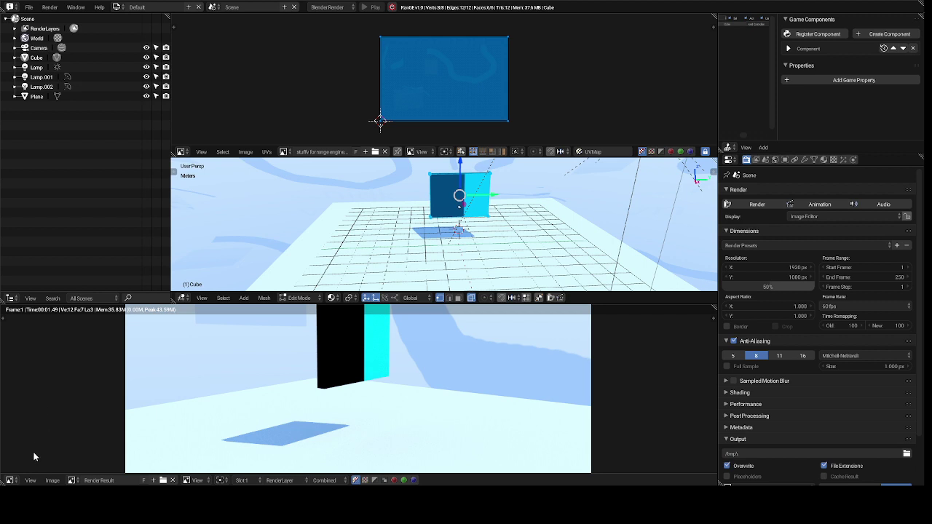
- Return the lower area to a 3D View and change the top-left outliner into a Timeline
click(10, 482)
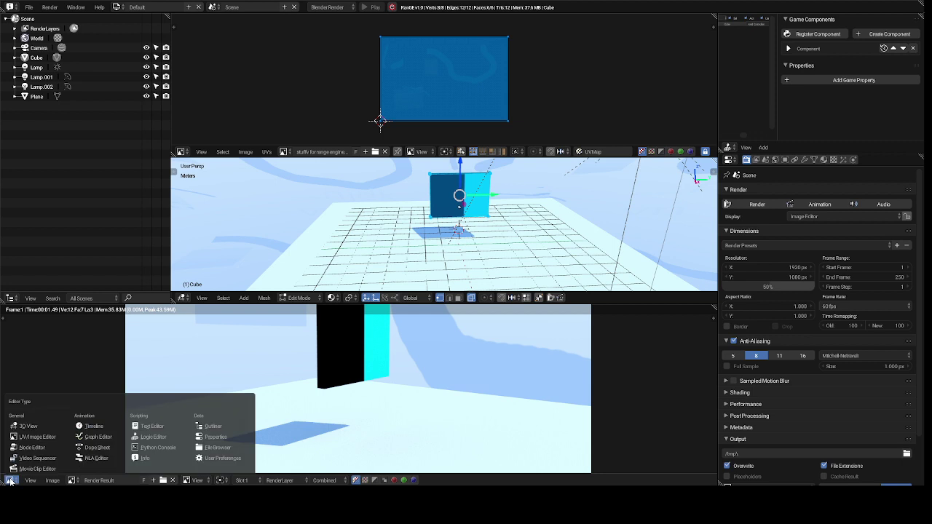
click(29, 426)
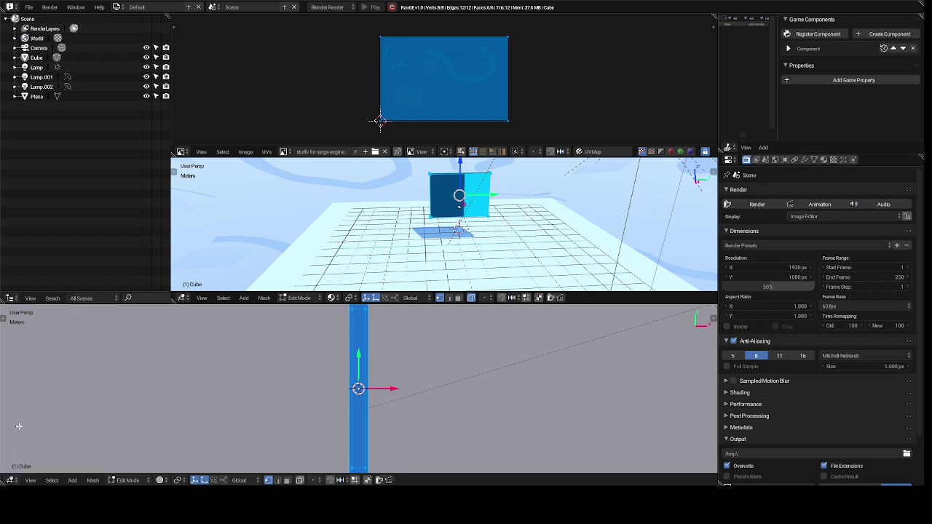
click(10, 299)
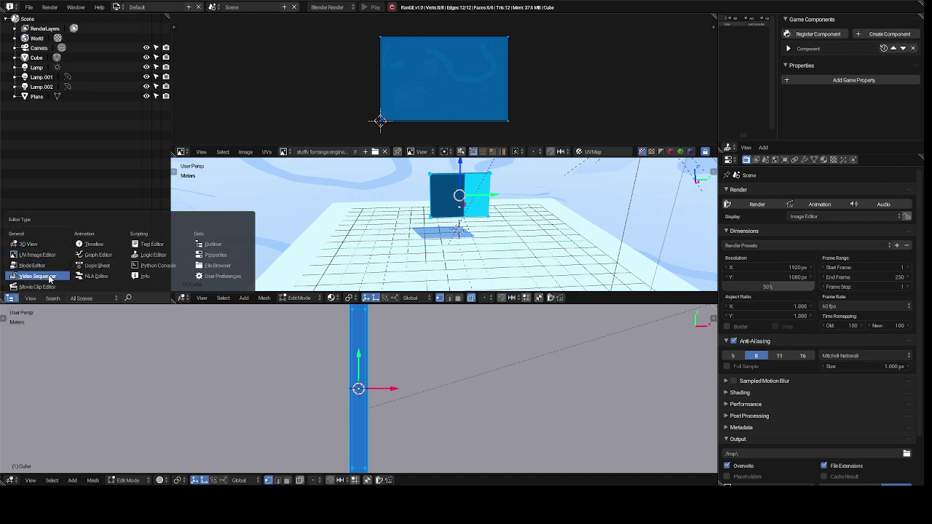
click(95, 243)
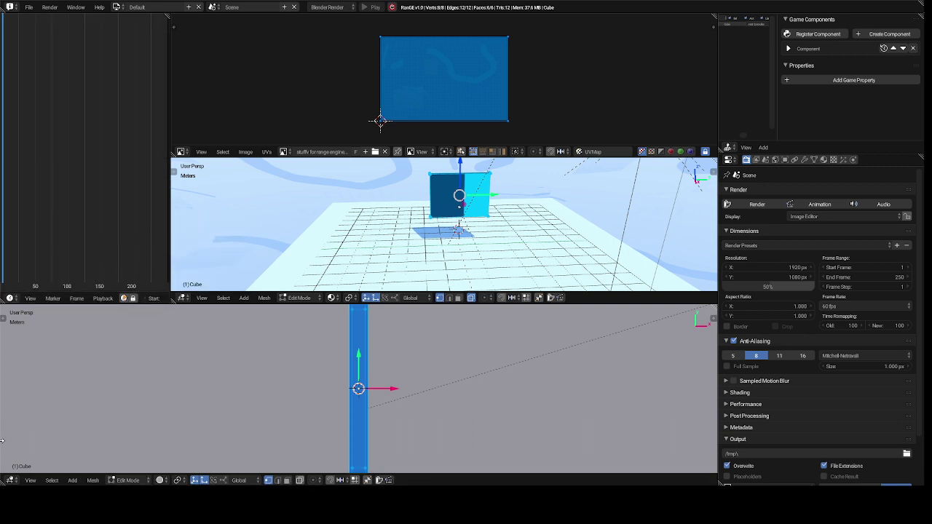
- Change the lower 3D View to a Timeline and drag the border down to enlarge the main viewport
click(10, 480)
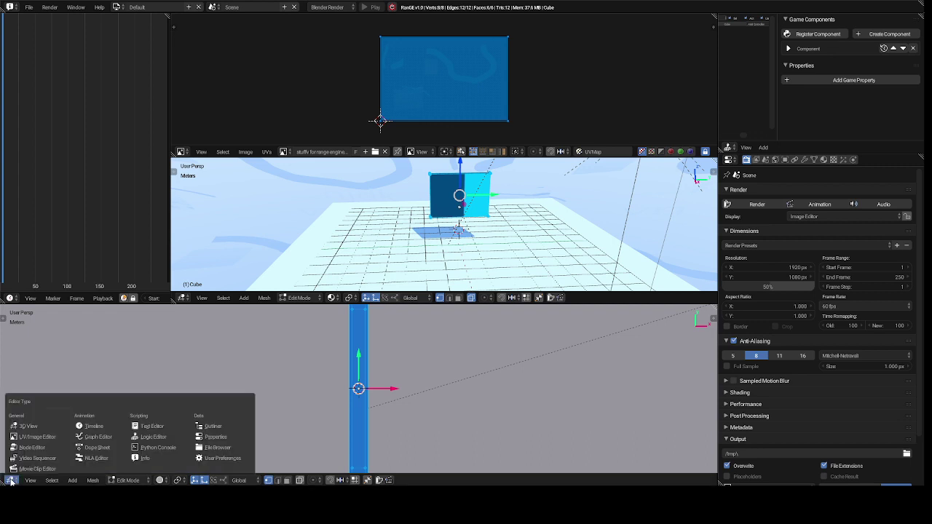
click(99, 429)
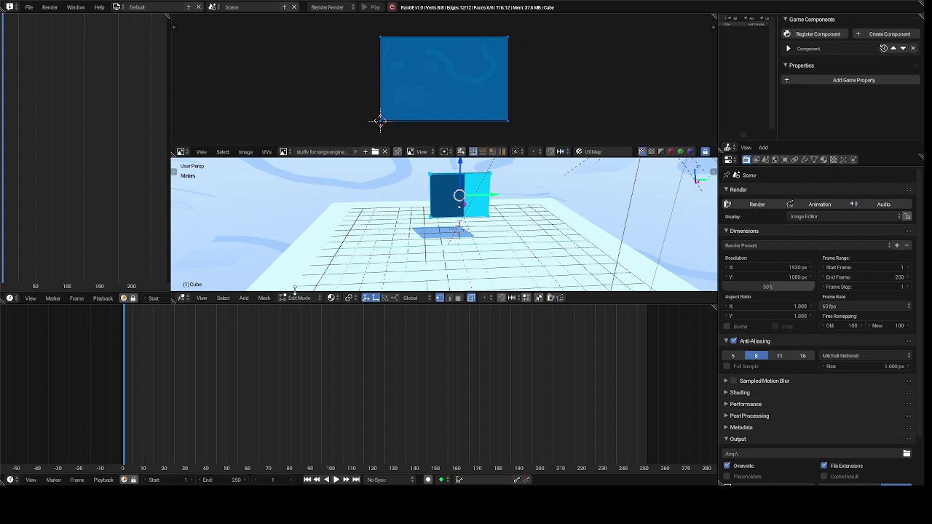
mouse_move(295, 290)
mouse_down()
mouse_move(298, 341)
mouse_move(306, 302)
mouse_up()
drag(324, 303, 318, 446)
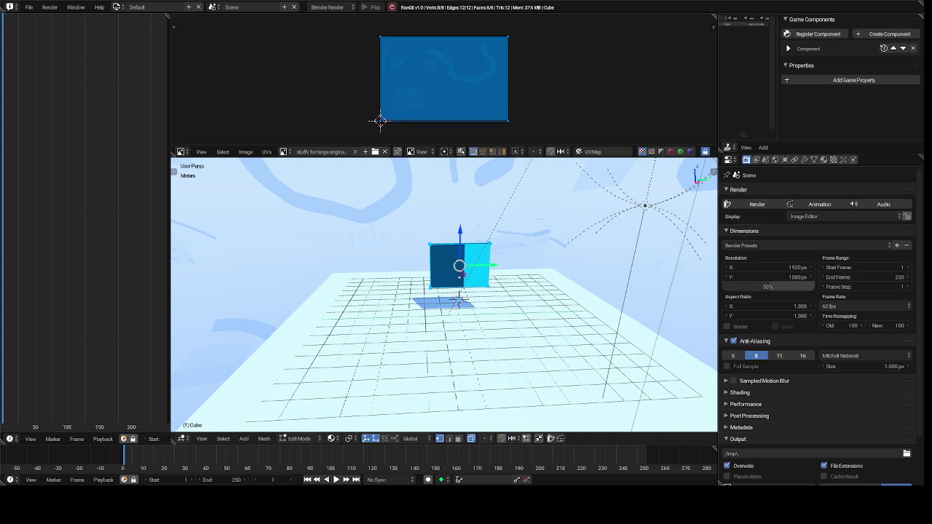
- Deselect all of the cube's mesh elements in Edit Mode to reveal the painted image
key(a)
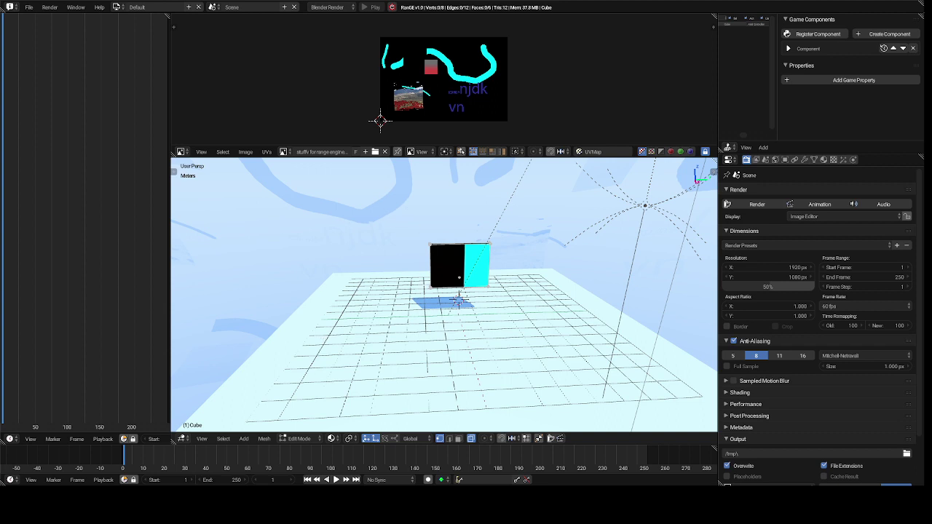
key(a)
key(a)
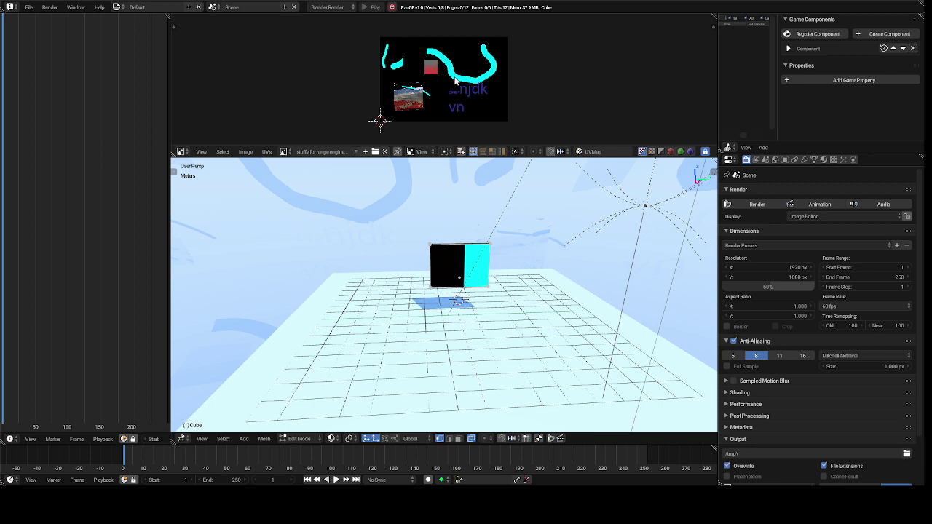
click(296, 439)
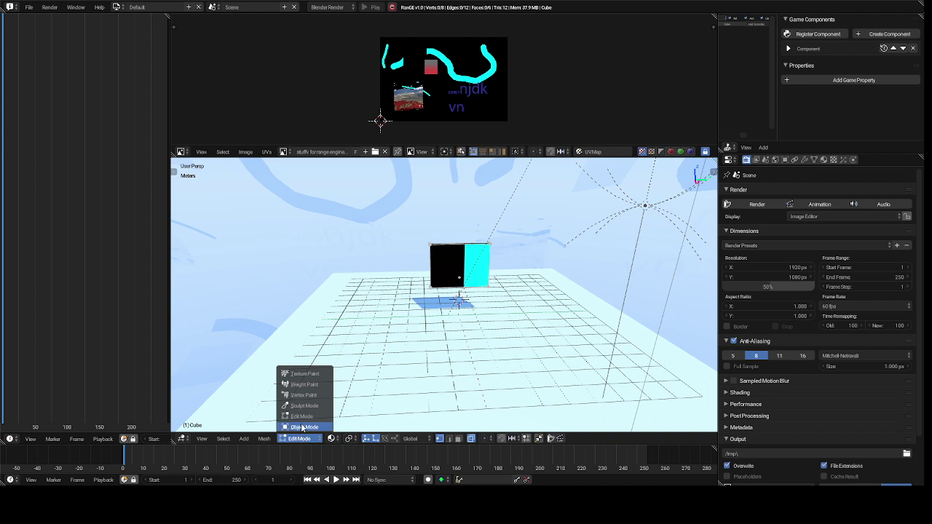
click(303, 427)
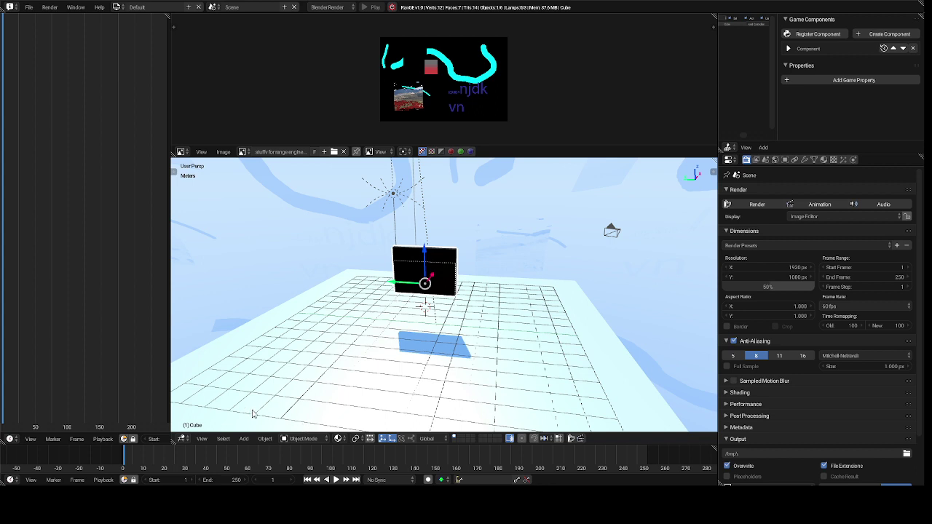
click(304, 439)
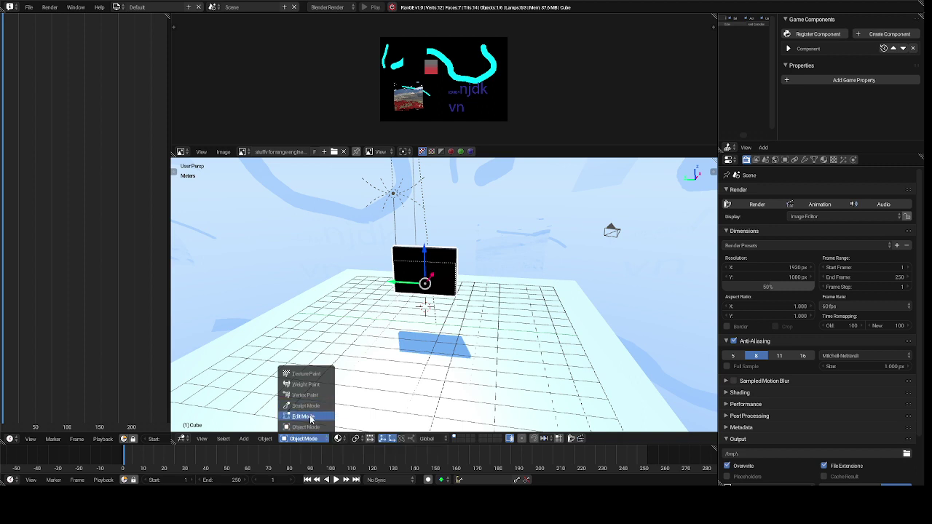
click(311, 417)
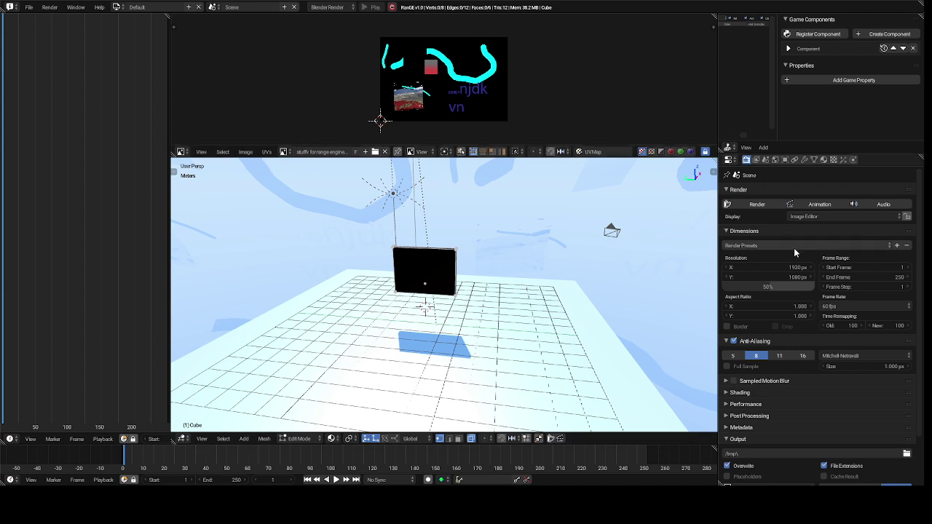
- Show the Texture settings for the stuffv for range engine.psd image and keep its color space sRGB
click(834, 160)
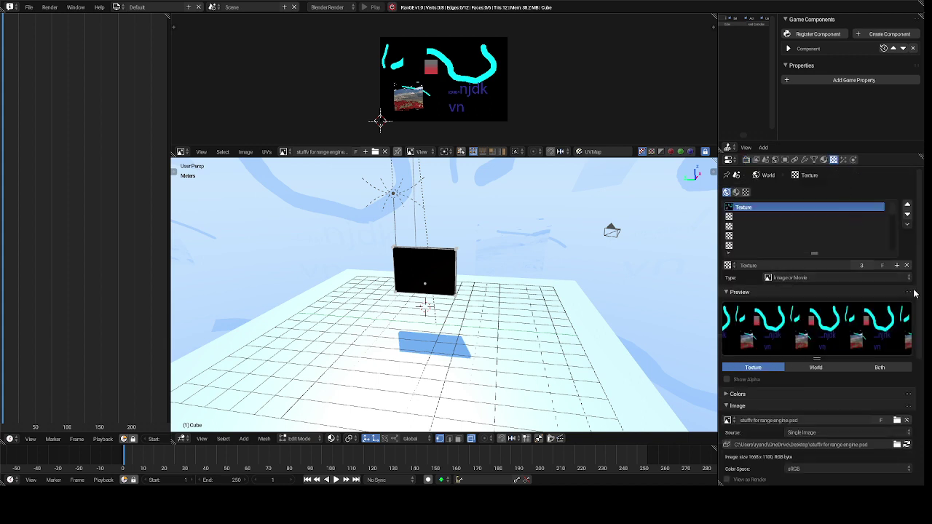
scroll(916, 289, down, 5)
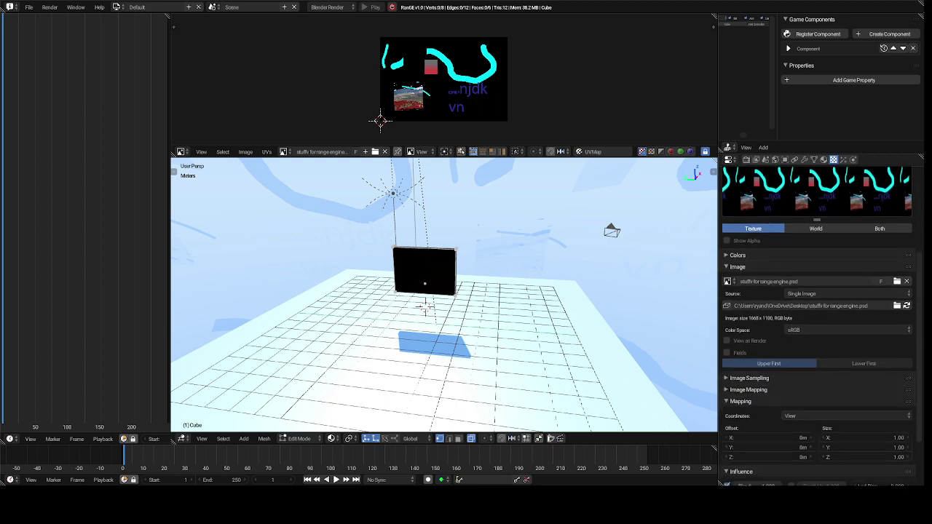
scroll(918, 385, down, 3)
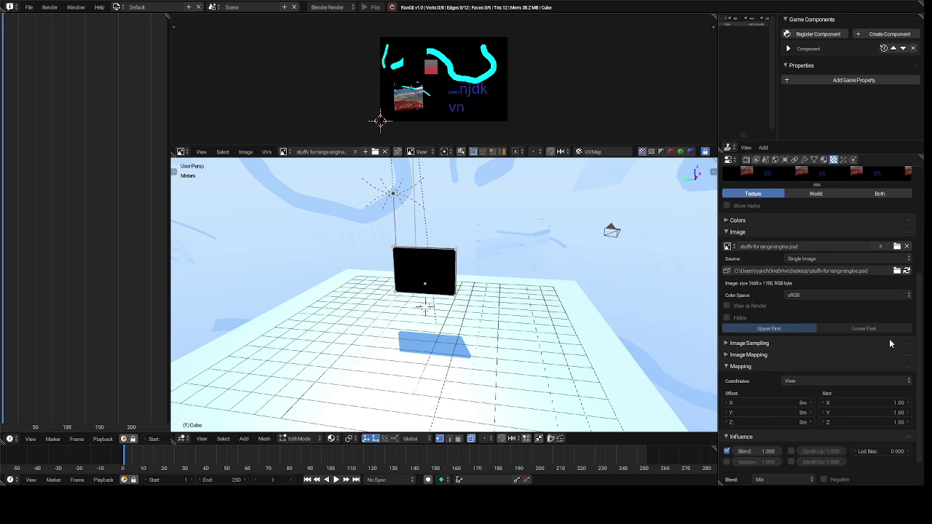
click(847, 294)
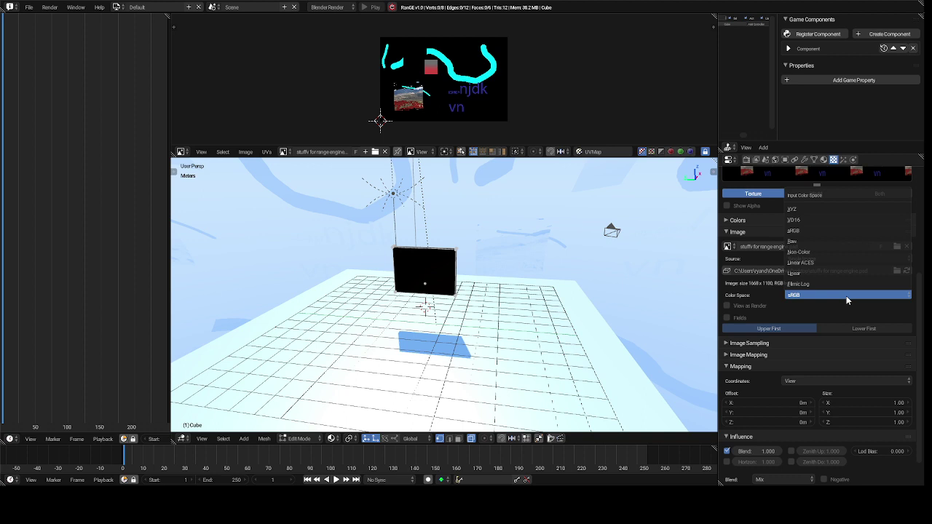
click(846, 295)
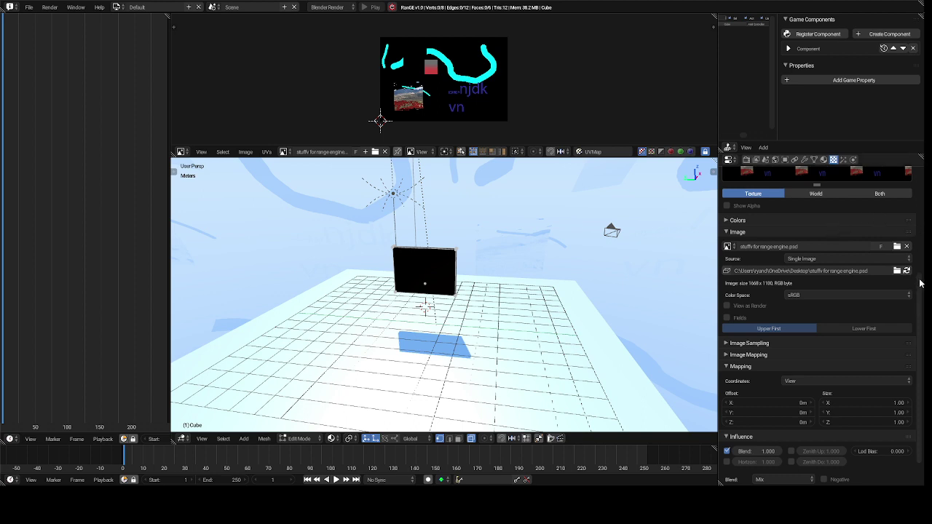
drag(921, 283, 922, 172)
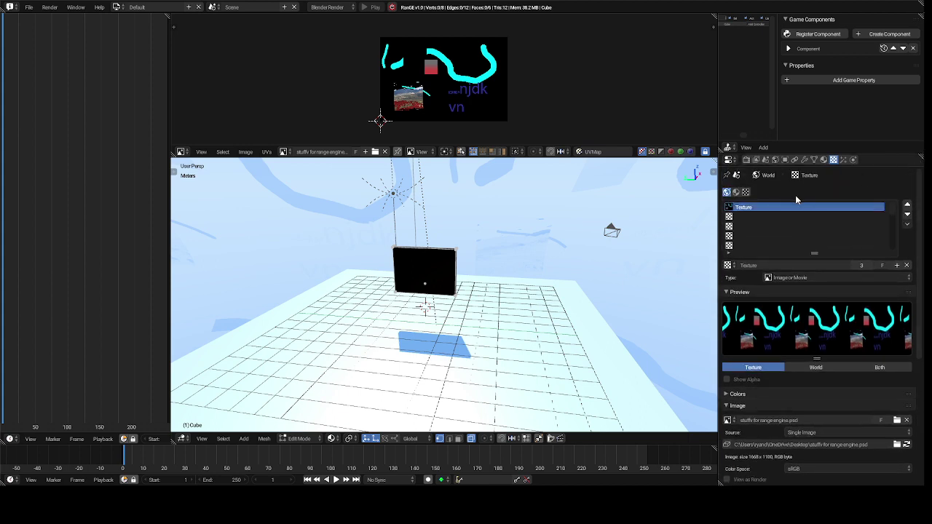
- Switch to the cube material's texture and set its Mapping coordinates from Generated to UV
click(735, 192)
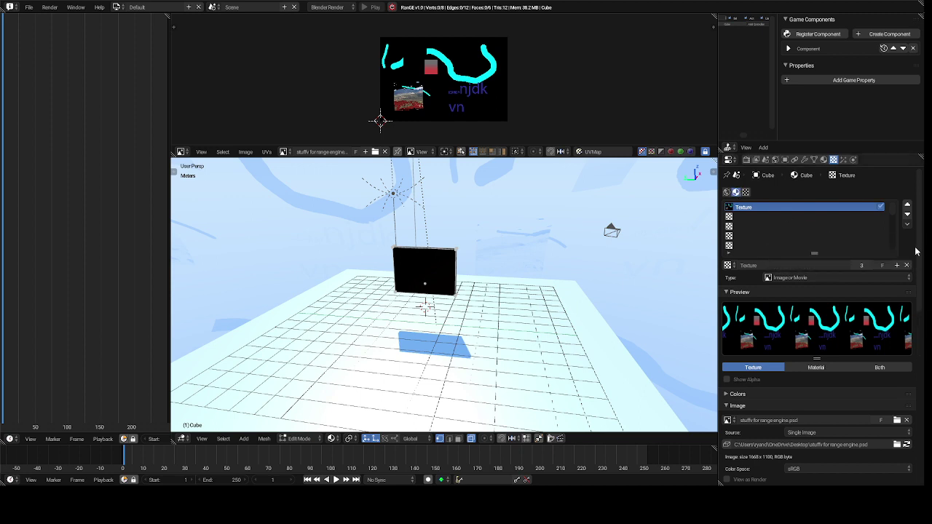
scroll(920, 252, down, 5)
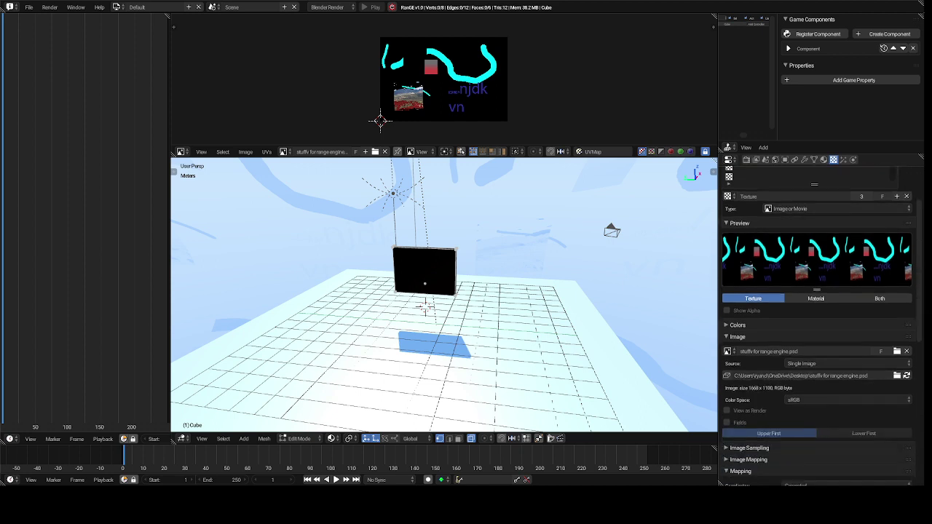
scroll(817, 328, down, 2)
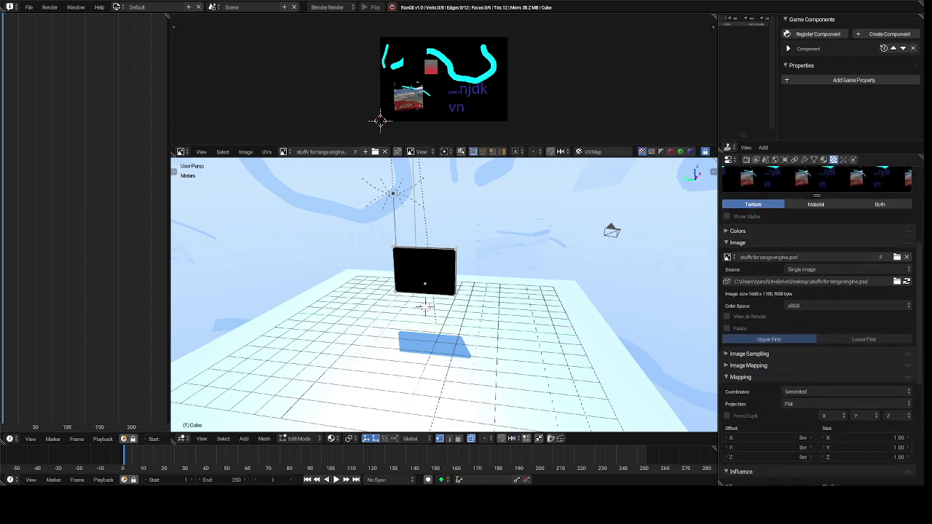
scroll(922, 354, down, 5)
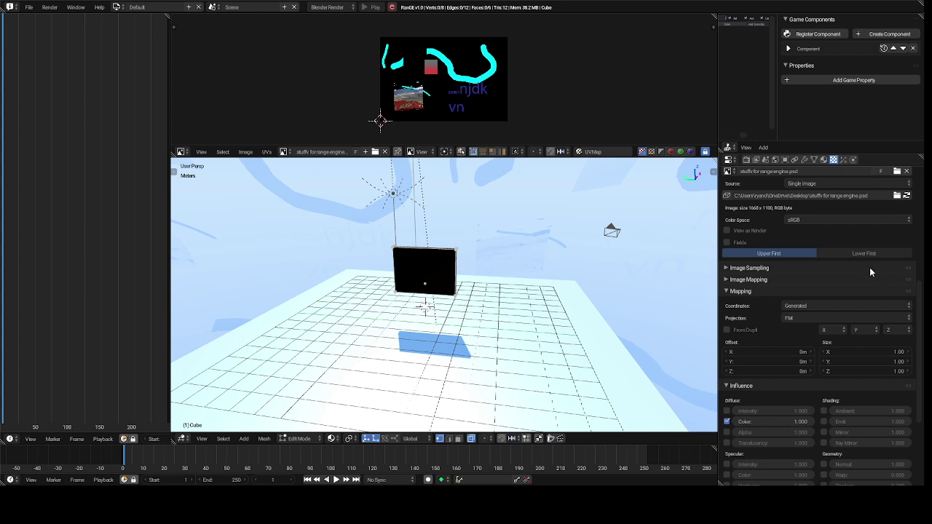
click(845, 305)
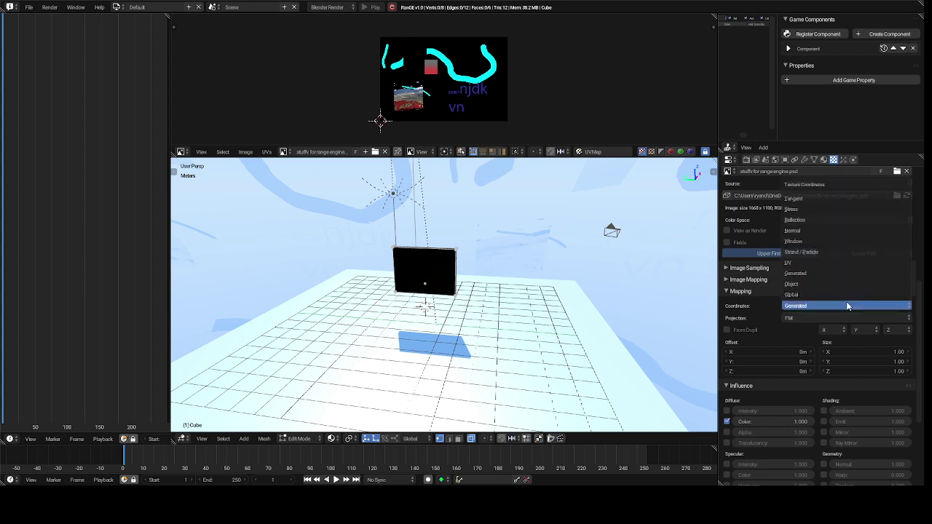
click(833, 263)
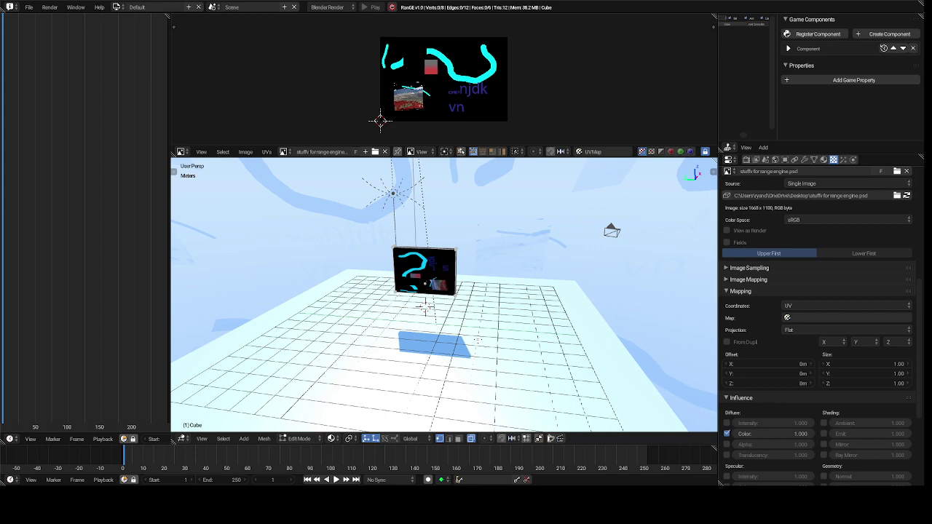
scroll(477, 339, up, 4)
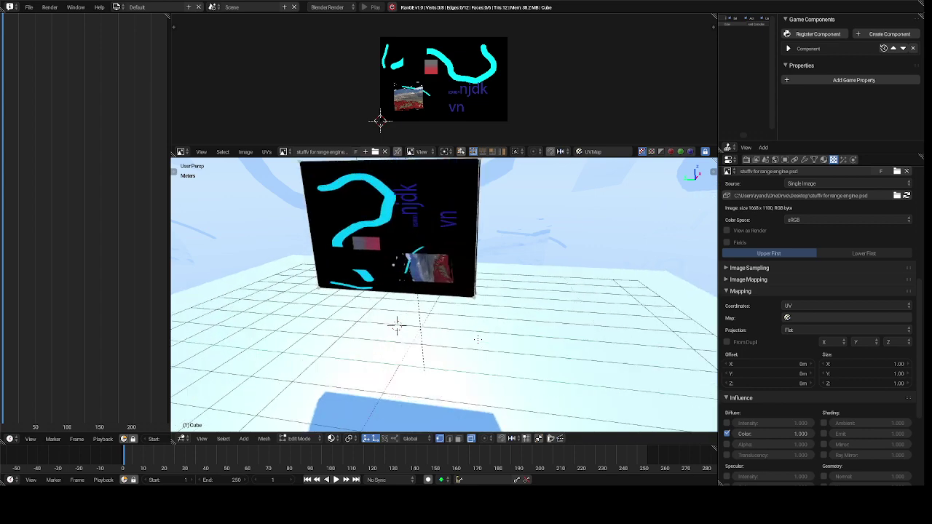
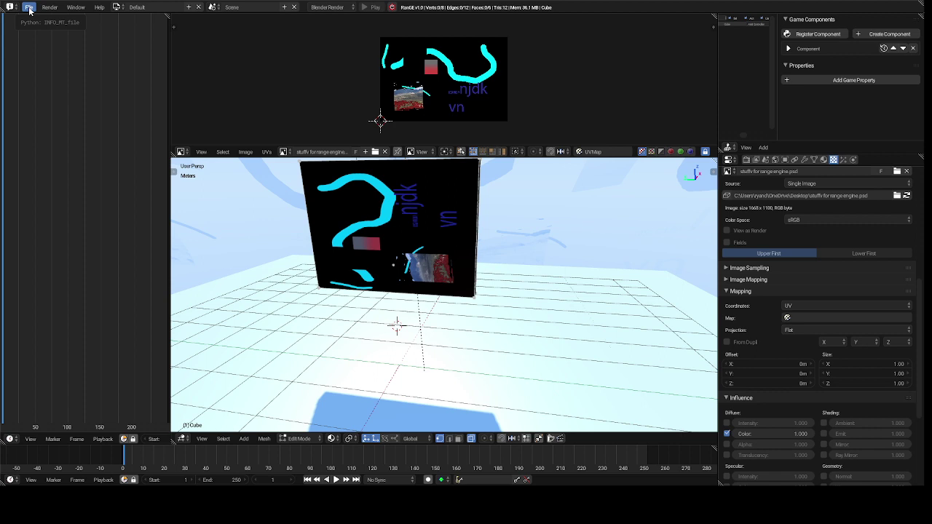
- Choose Save from the File menu to bring up the Save RanGE File browser in Documents
click(30, 10)
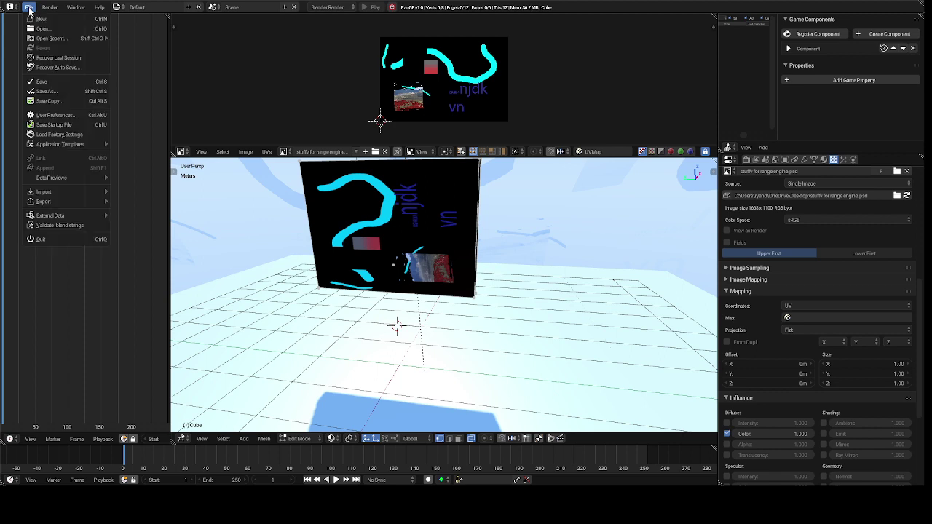
click(70, 82)
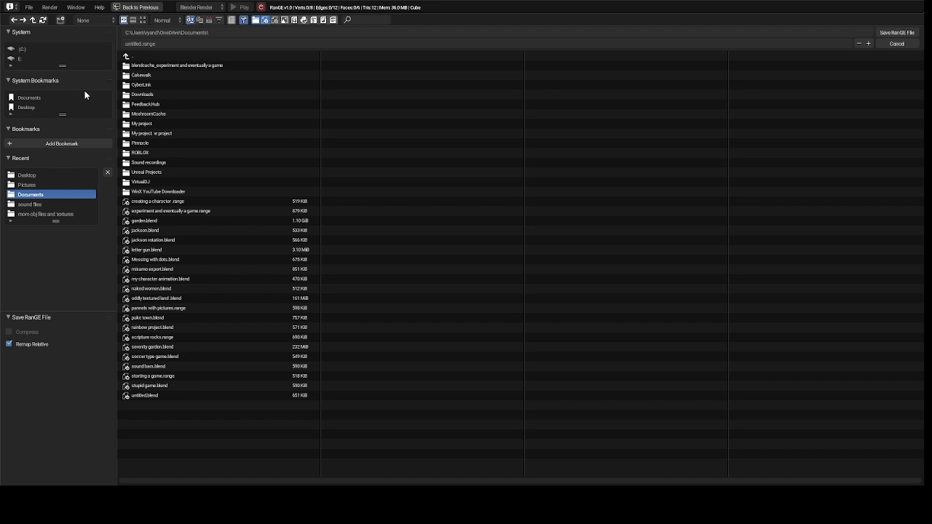
- Select the untitled.range file name field at the top of the browser for editing
click(192, 44)
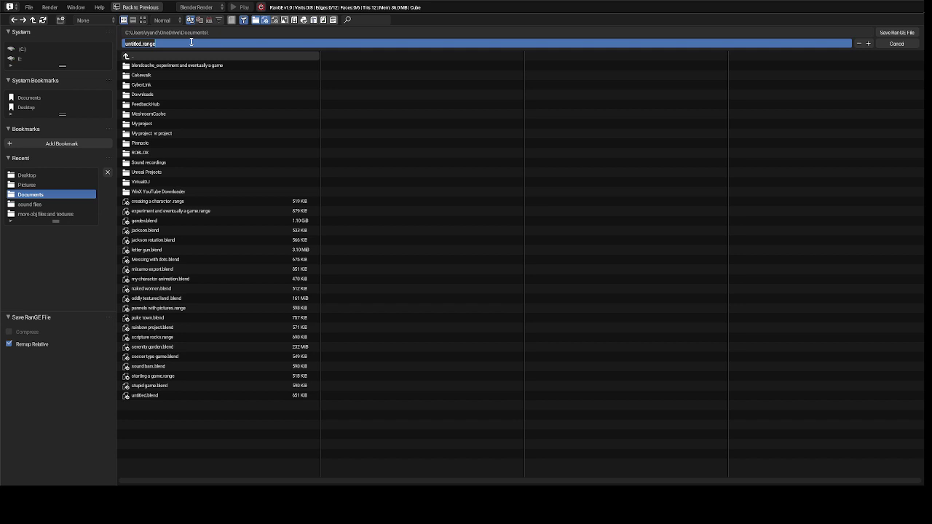
- Name the file 'crazy photoshop texture' and save it as crazy photoshop texture.range in Documents
text(c)
text(razy photos)
text(hop texture)
key(Return)
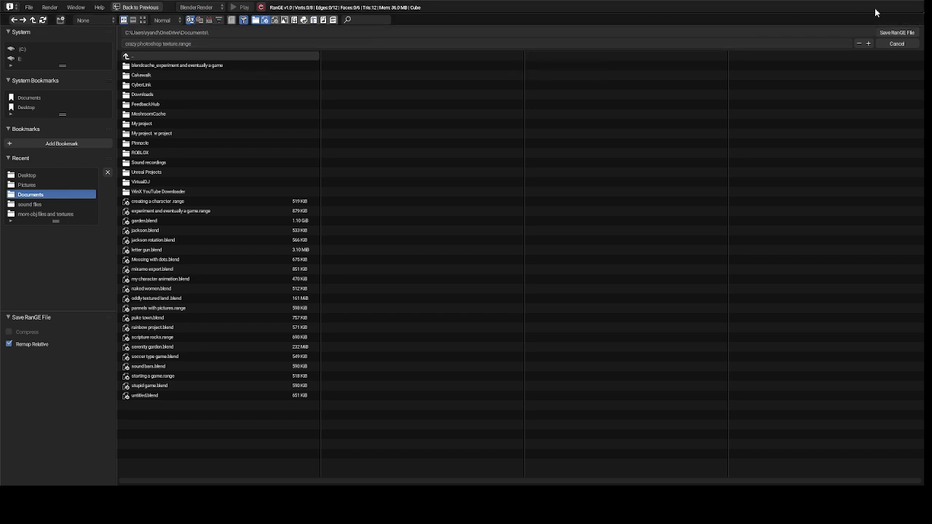
click(907, 33)
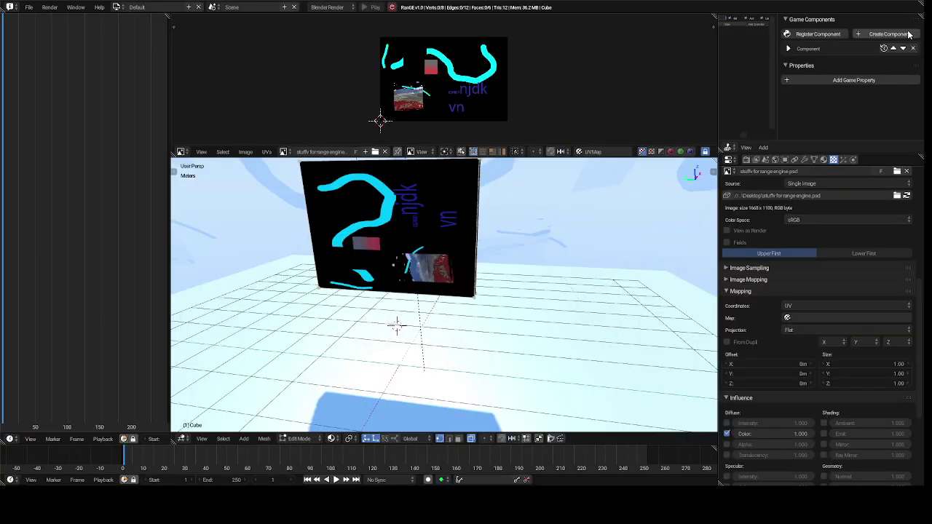
click(907, 34)
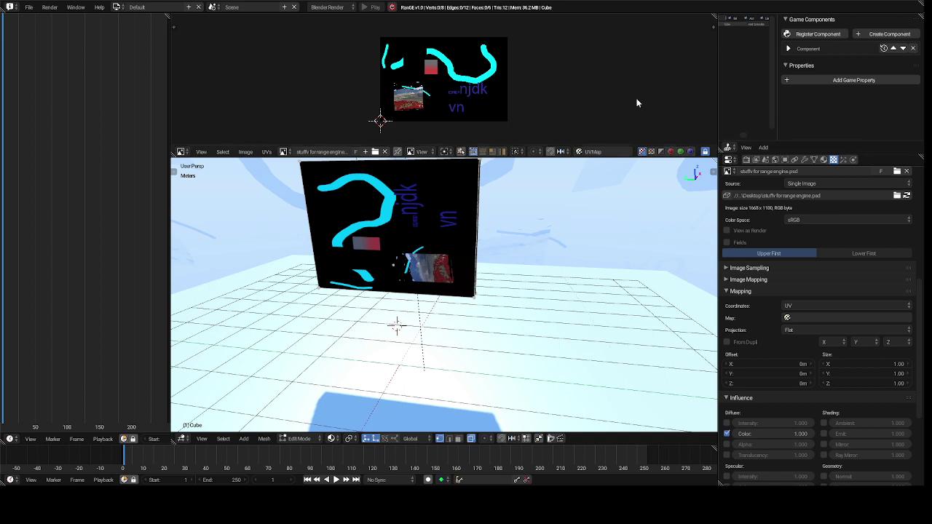
click(815, 34)
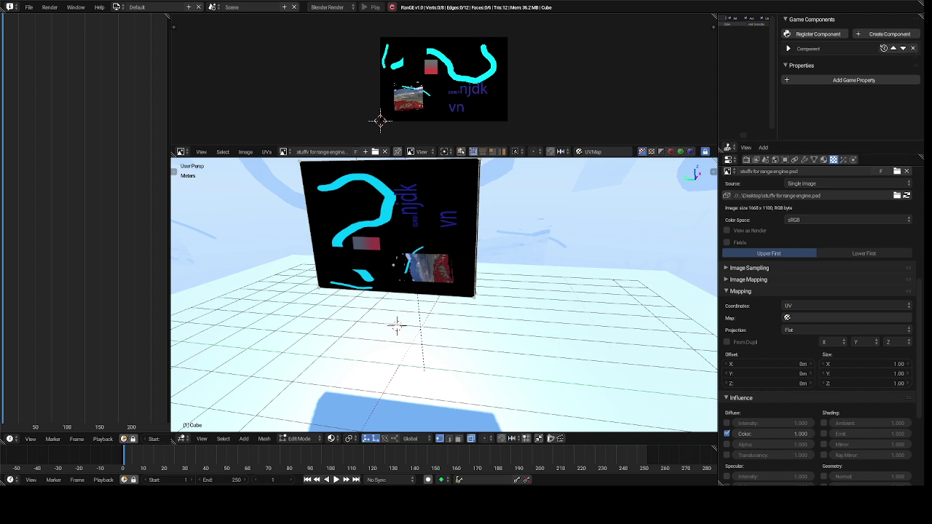